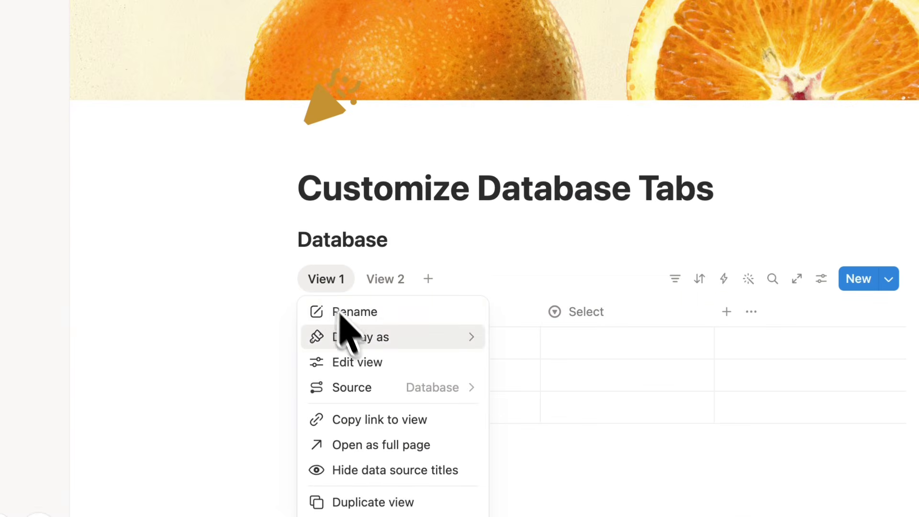
Set the database view tabs to display as icon only, and change them to text and icon
{"action": "mouse_move", "coordinate": [355, 337]}
{"action": "left_click", "coordinate": [512, 345]}
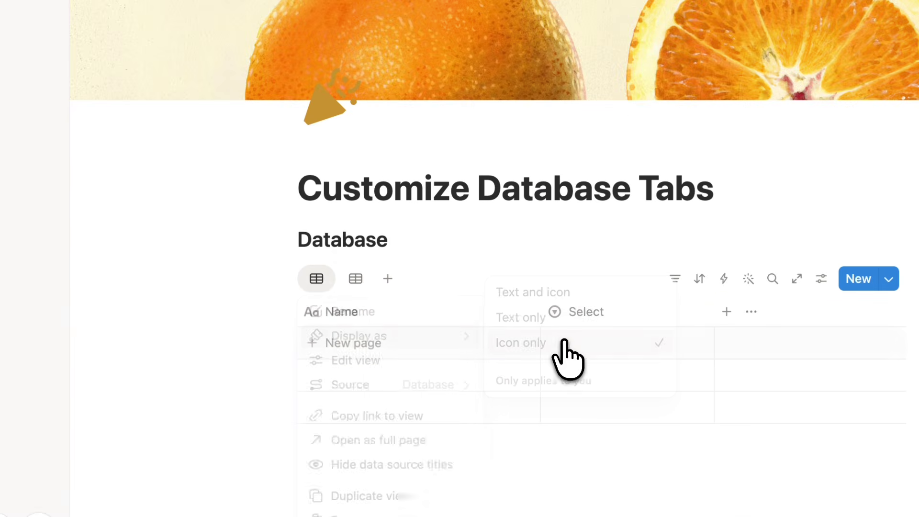
{"action": "left_click", "coordinate": [321, 282]}
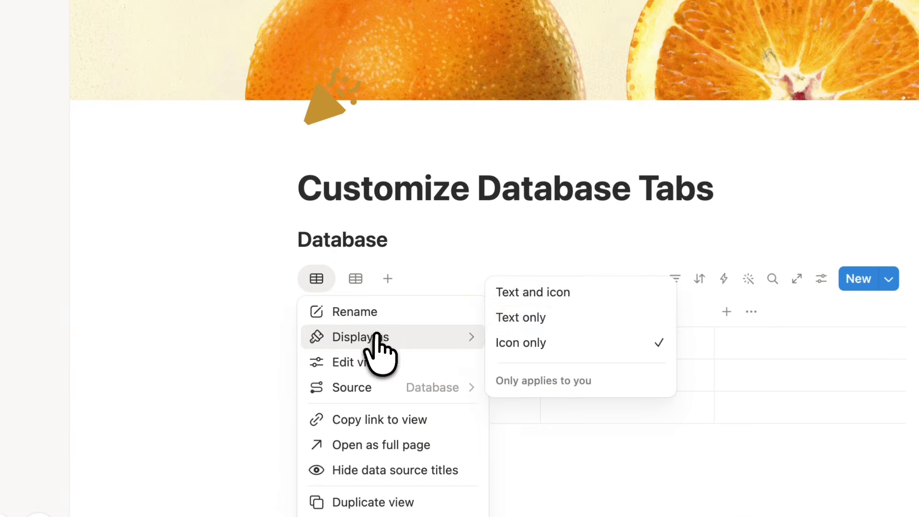
{"action": "left_click", "coordinate": [559, 293]}
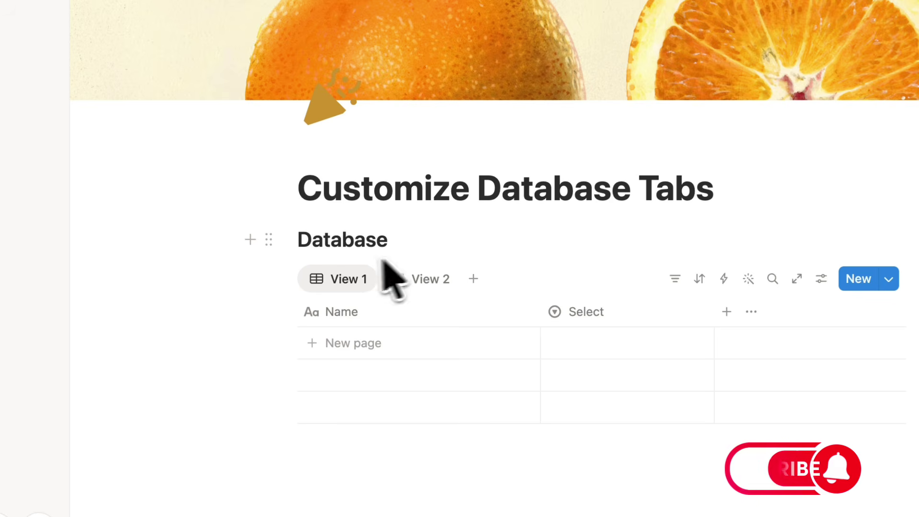
{"action": "left_click", "coordinate": [346, 280]}
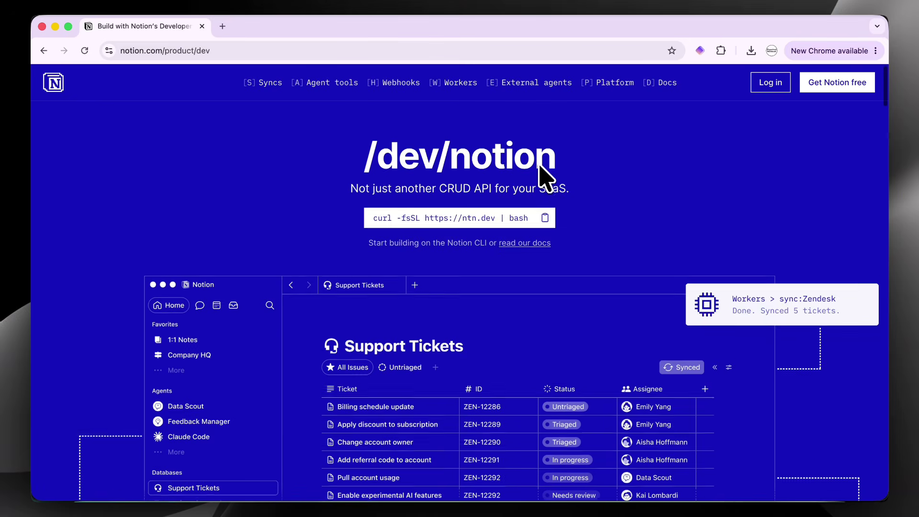
Switch to Chrome and go through the Workers, webhook and agent tools sections of Notion's developer page, highlighting the createPresentation tool's description
{"action": "scroll", "coordinate": [543, 174], "scroll_direction": "down", "scroll_amount": 1}
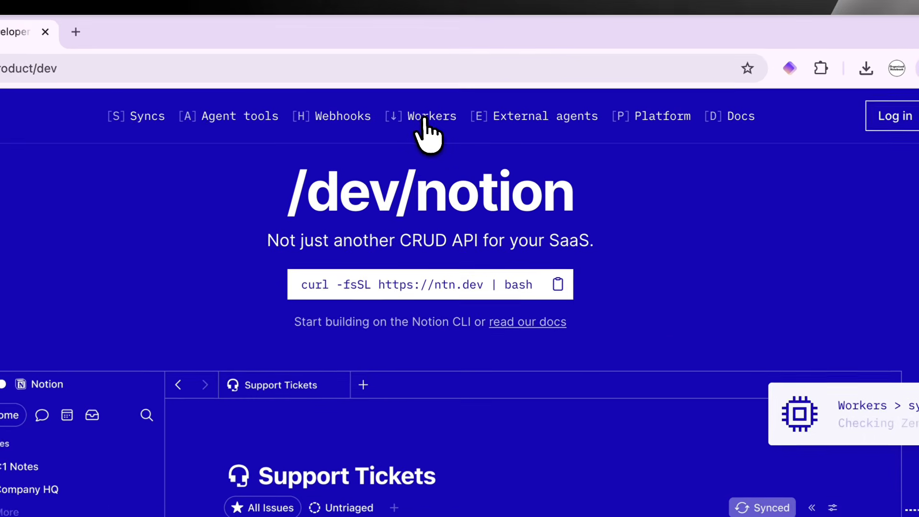
{"action": "left_click", "coordinate": [453, 83]}
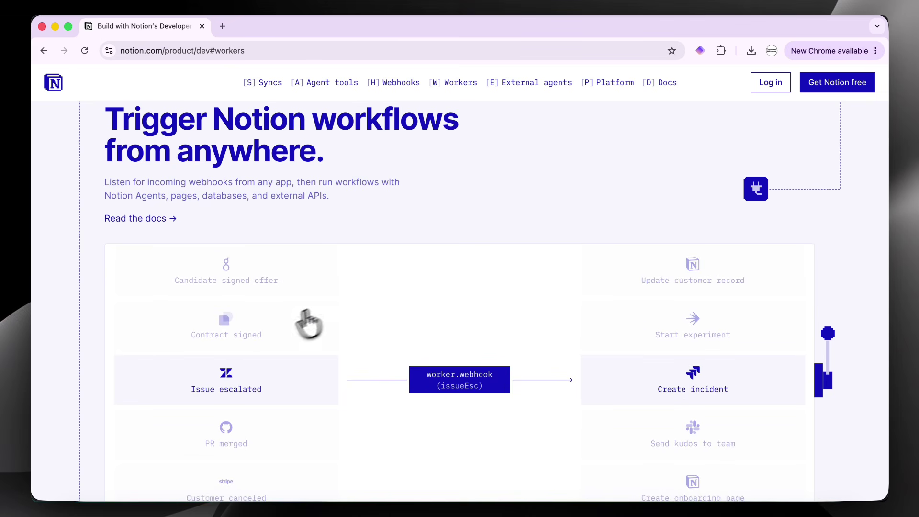
{"action": "scroll", "coordinate": [256, 343], "scroll_direction": "down", "scroll_amount": 3}
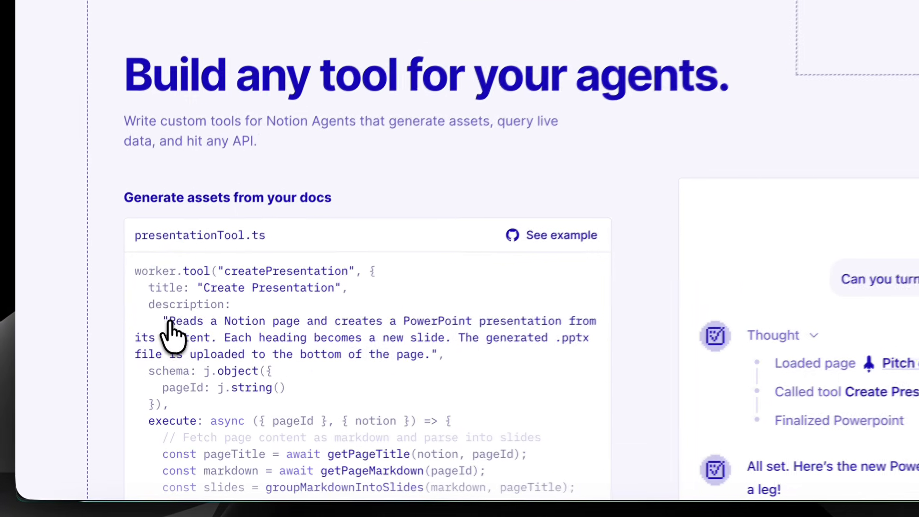
{"action": "left_click_drag", "start_coordinate": [168, 320], "coordinate": [442, 356]}
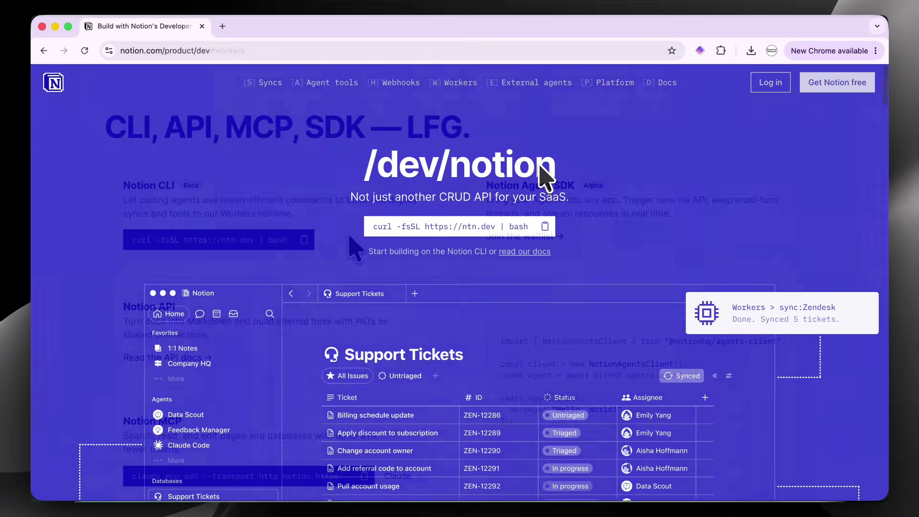
Go to the Workers section on Notion's developer page and read on through the sections below it
{"action": "scroll", "coordinate": [545, 177], "scroll_direction": "down", "scroll_amount": 1}
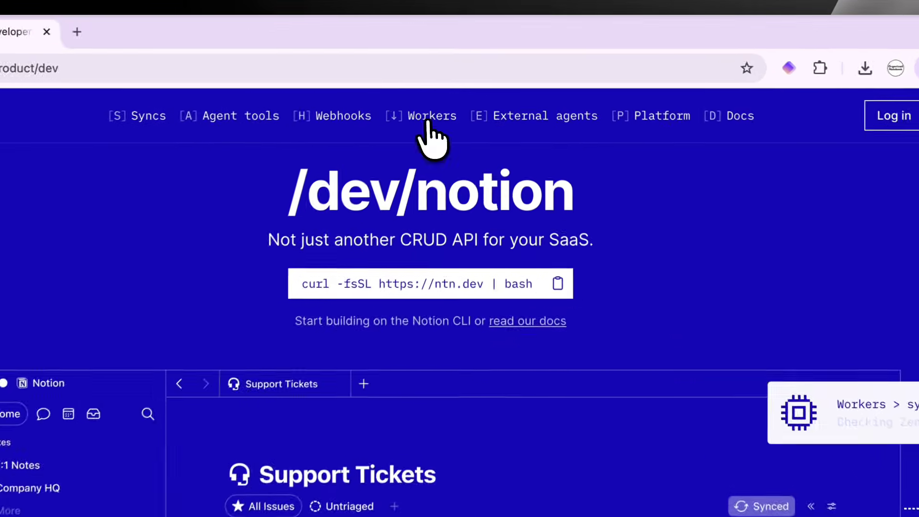
{"action": "left_click", "coordinate": [455, 83]}
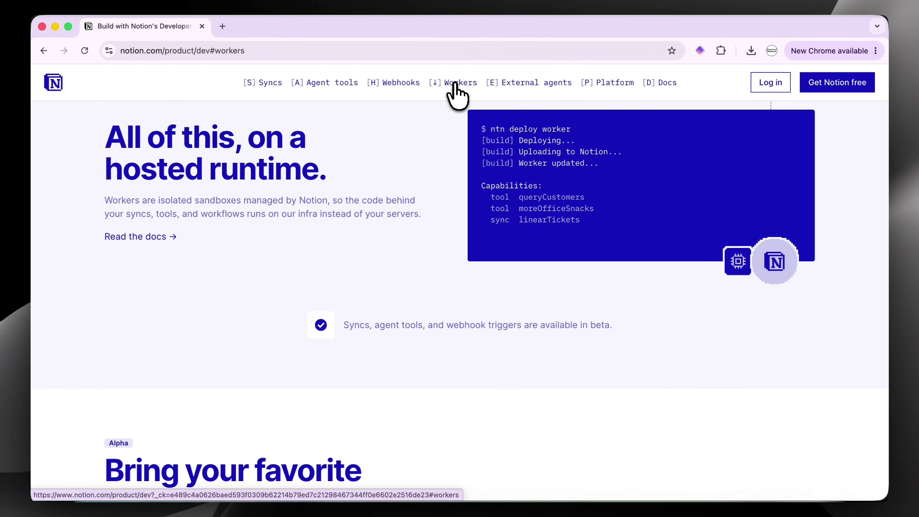
{"action": "scroll", "coordinate": [478, 267], "scroll_direction": "down", "scroll_amount": 7}
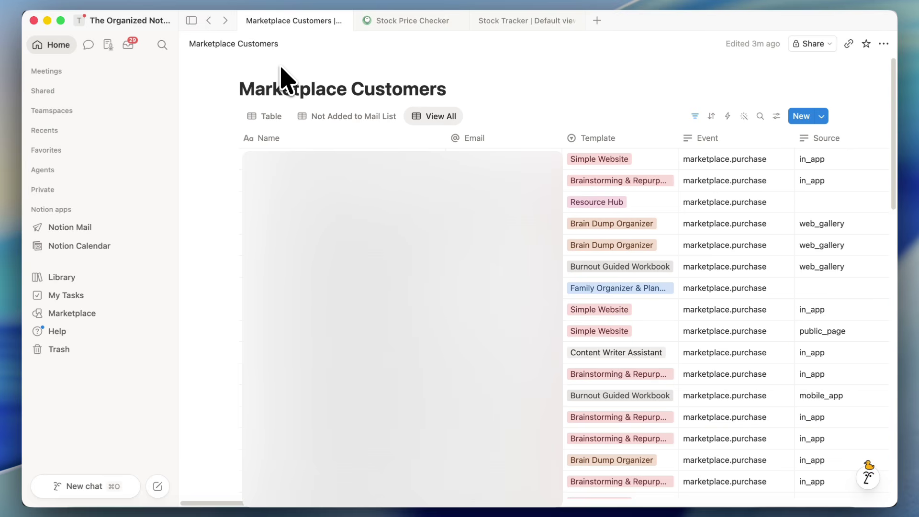
Switch to the Notion app and check which connections the Marketplace Customers database has
{"action": "left_click", "coordinate": [884, 45]}
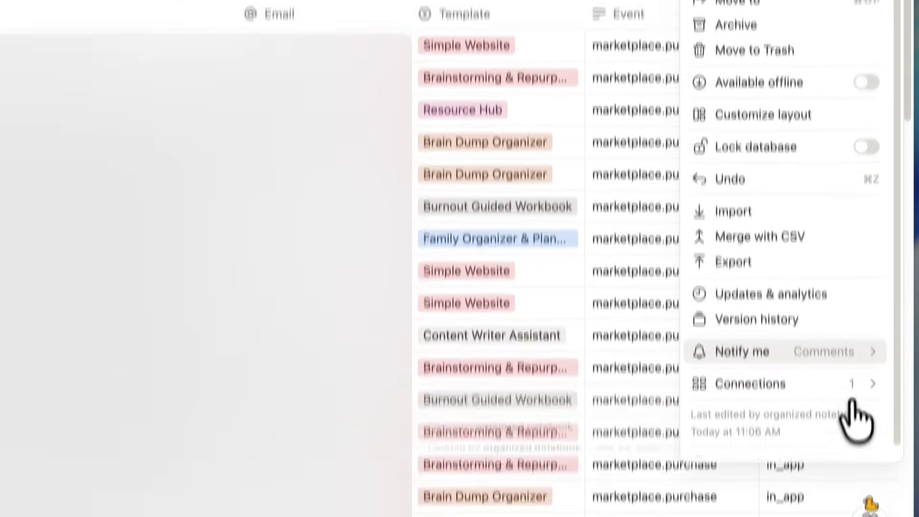
{"action": "mouse_move", "coordinate": [828, 386]}
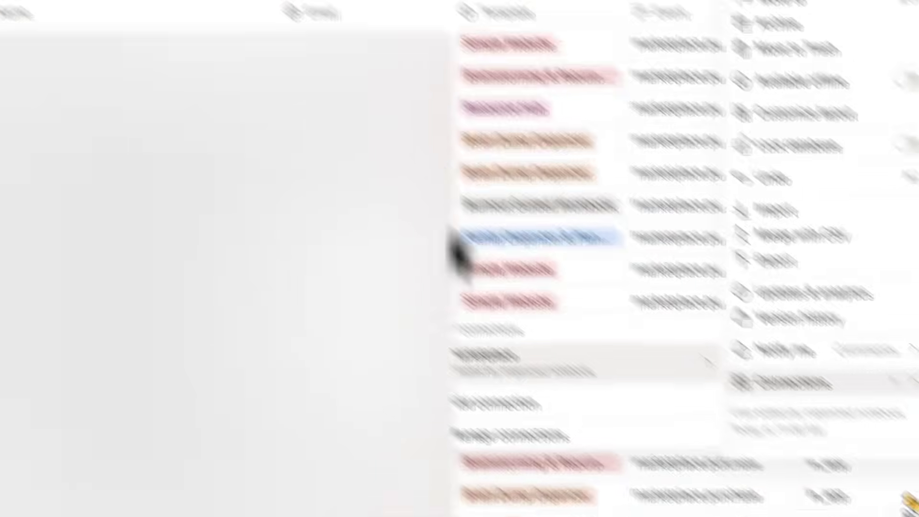
{"action": "key", "text": "Escape"}
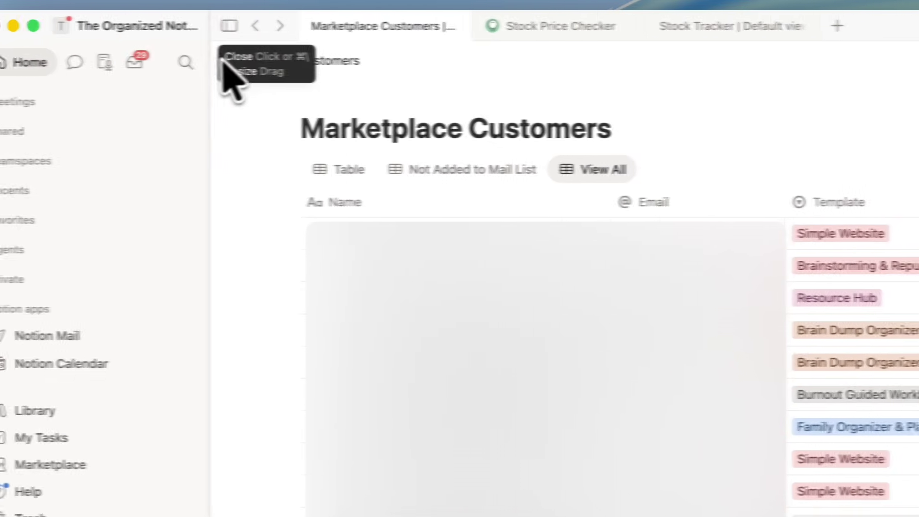
Open the workspace's Workers settings and view the options available for the marketplace-sales worker
{"action": "left_click", "coordinate": [146, 24]}
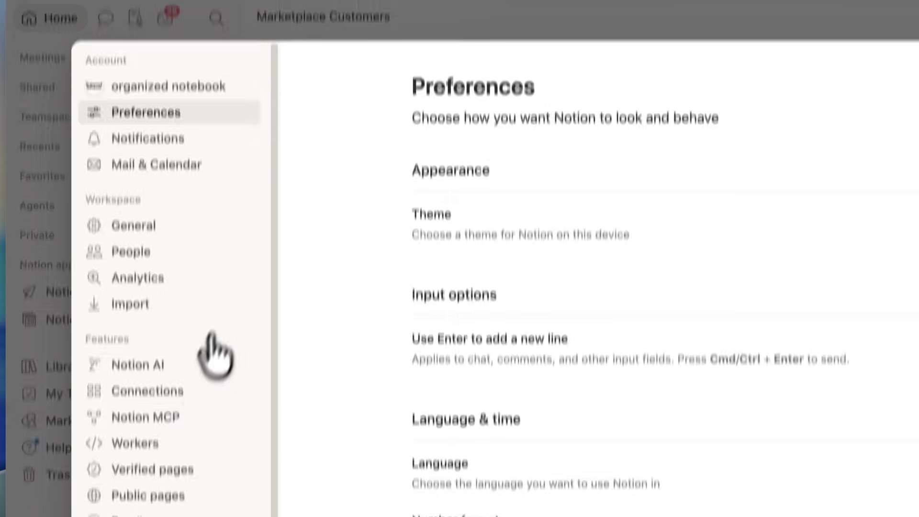
{"action": "left_click", "coordinate": [136, 488]}
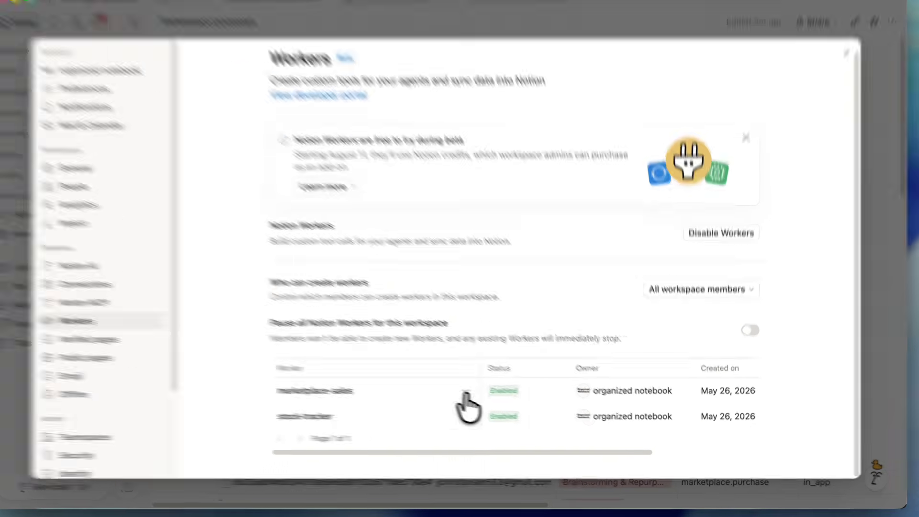
{"action": "left_click", "coordinate": [465, 391]}
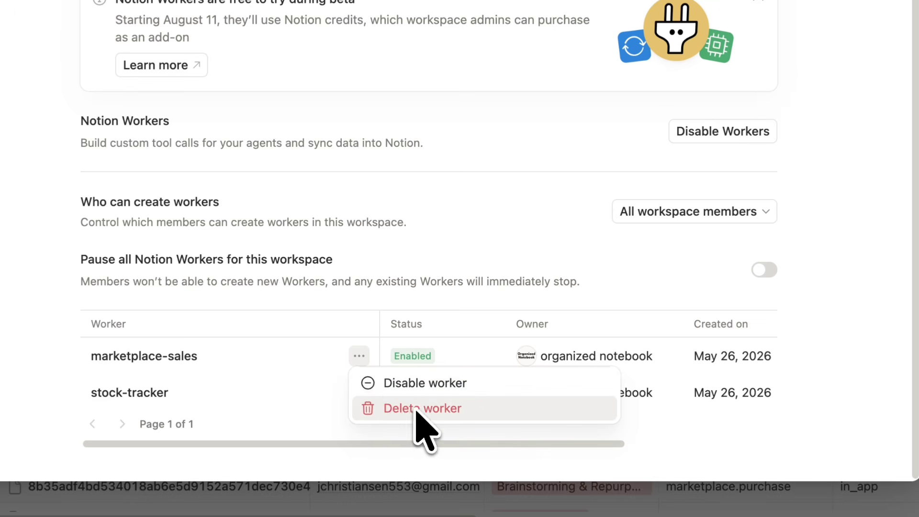
{"action": "left_click", "coordinate": [396, 269]}
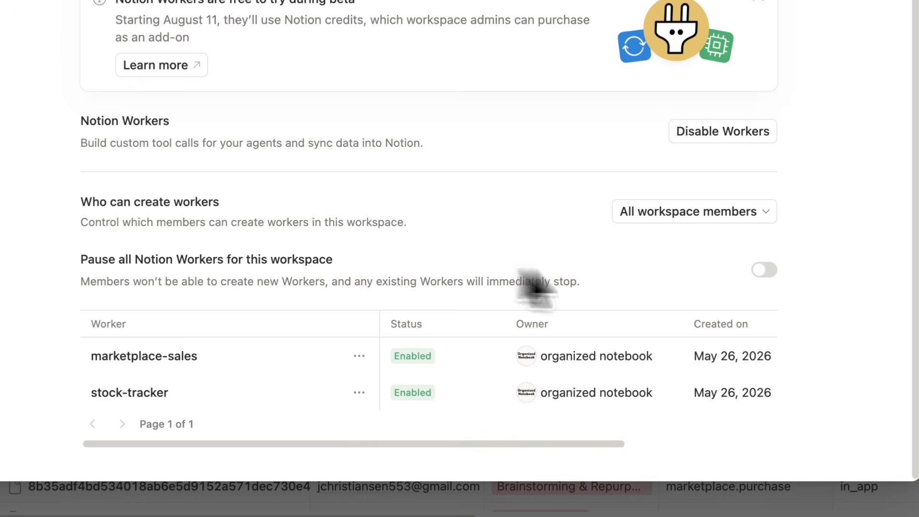
View the permission choices for who can create workers, and close the settings without changing them
{"action": "left_click", "coordinate": [718, 217]}
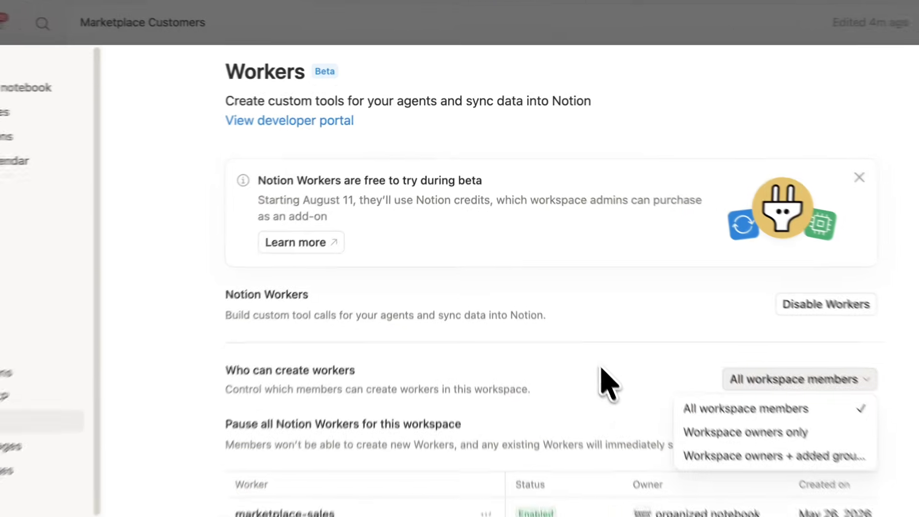
{"action": "left_click", "coordinate": [560, 294]}
{"action": "scroll", "coordinate": [620, 408], "scroll_direction": "up", "scroll_amount": 1}
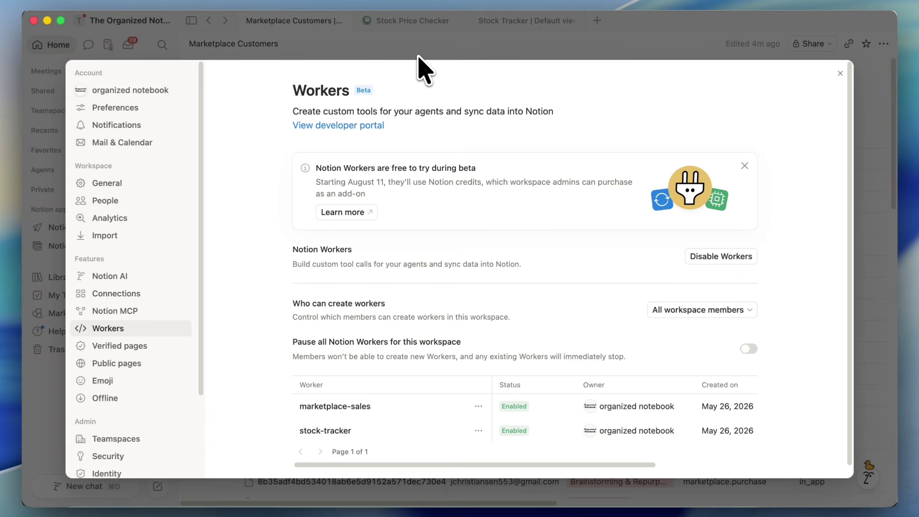
{"action": "left_click", "coordinate": [416, 50]}
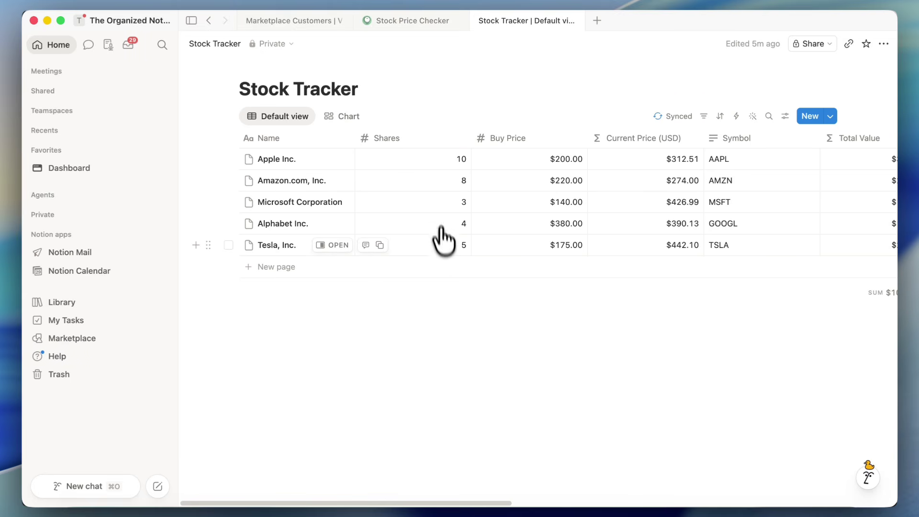
Look across the Stock Tracker table's columns and open the database's sync details
{"action": "scroll", "coordinate": [543, 215], "scroll_direction": "right", "scroll_amount": 7}
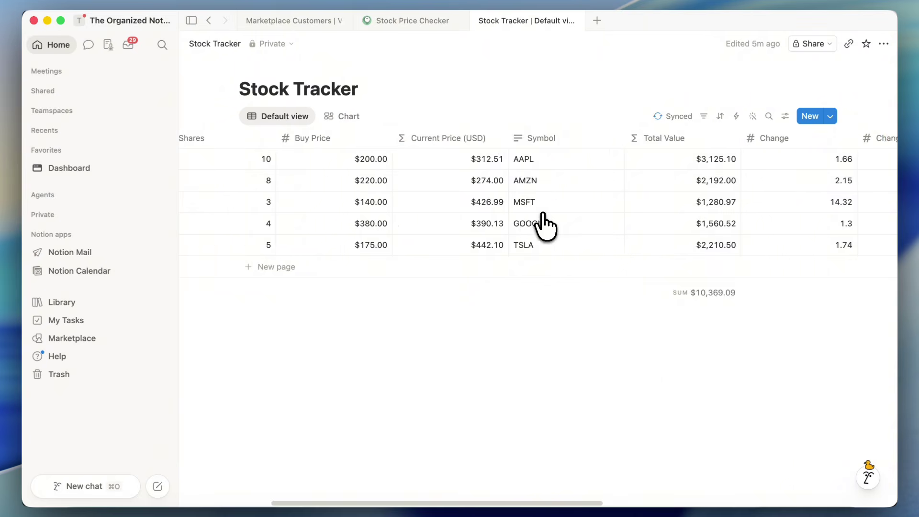
{"action": "scroll", "coordinate": [330, 152], "scroll_direction": "right", "scroll_amount": 3}
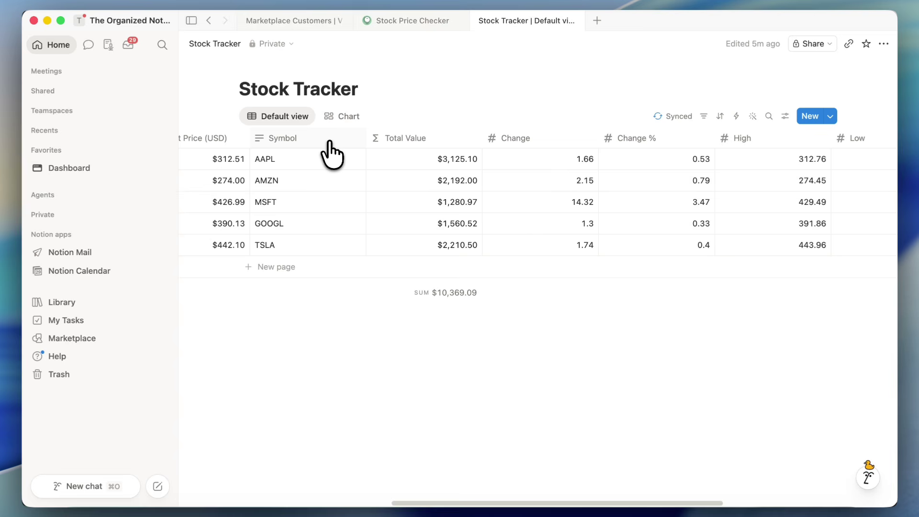
{"action": "scroll", "coordinate": [329, 153], "scroll_direction": "right", "scroll_amount": 2}
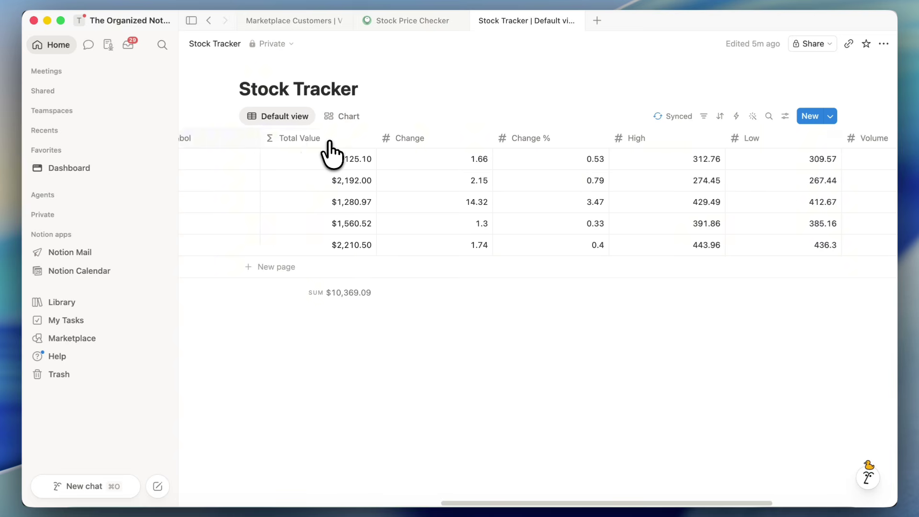
{"action": "scroll", "coordinate": [330, 150], "scroll_direction": "left", "scroll_amount": 5}
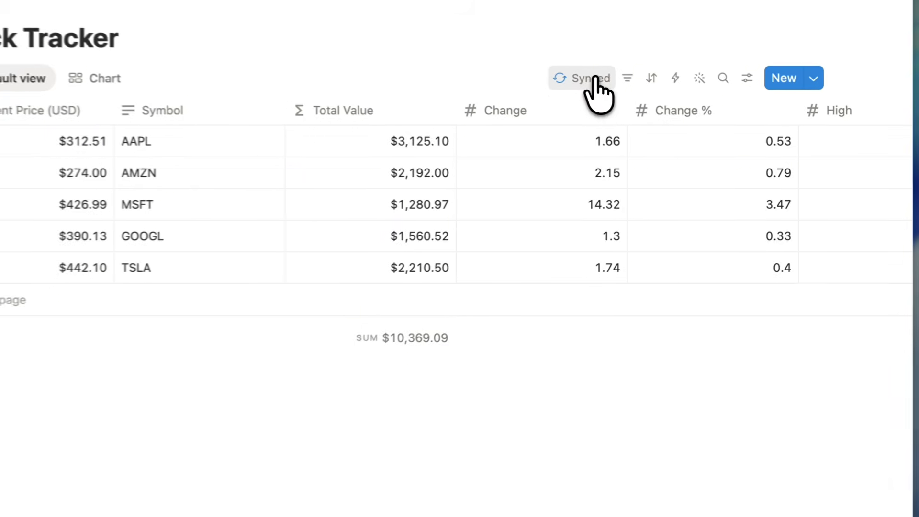
{"action": "left_click", "coordinate": [593, 78]}
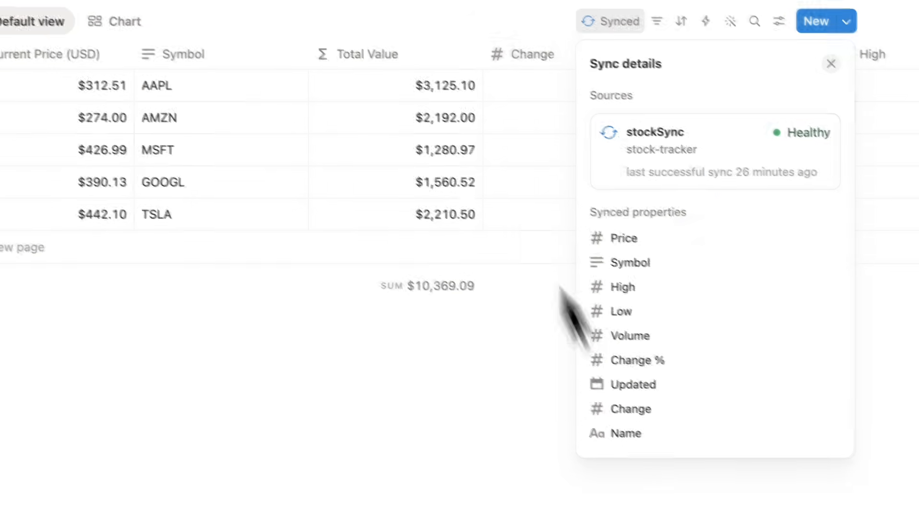
Close the sync details and inspect the property options of the synced Symbol and Change columns
{"action": "left_click", "coordinate": [209, 56]}
{"action": "left_click", "coordinate": [209, 55]}
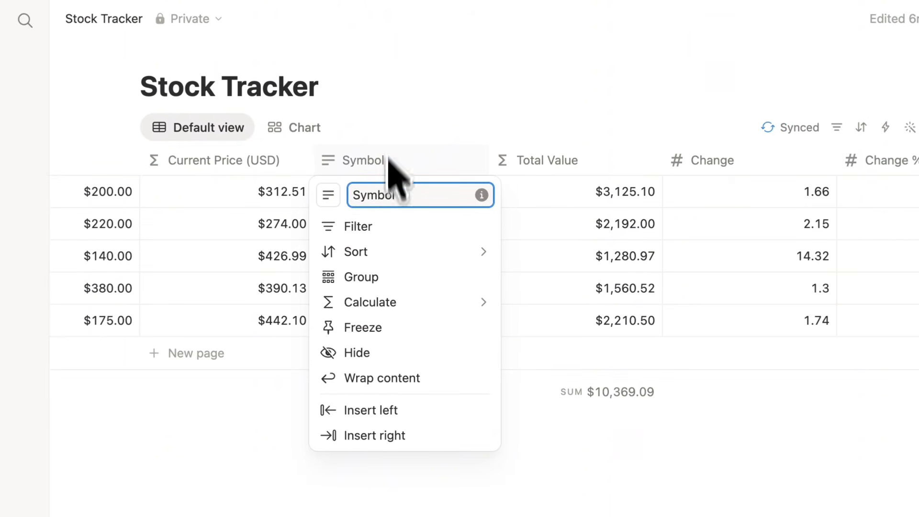
{"action": "left_click", "coordinate": [519, 128]}
{"action": "scroll", "coordinate": [540, 148], "scroll_direction": "right", "scroll_amount": 5}
{"action": "left_click", "coordinate": [573, 157]}
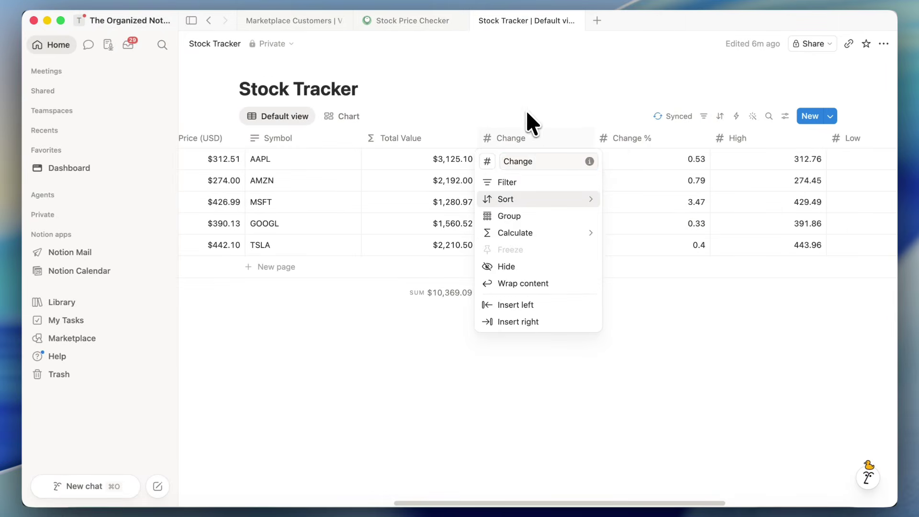
{"action": "left_click", "coordinate": [527, 113]}
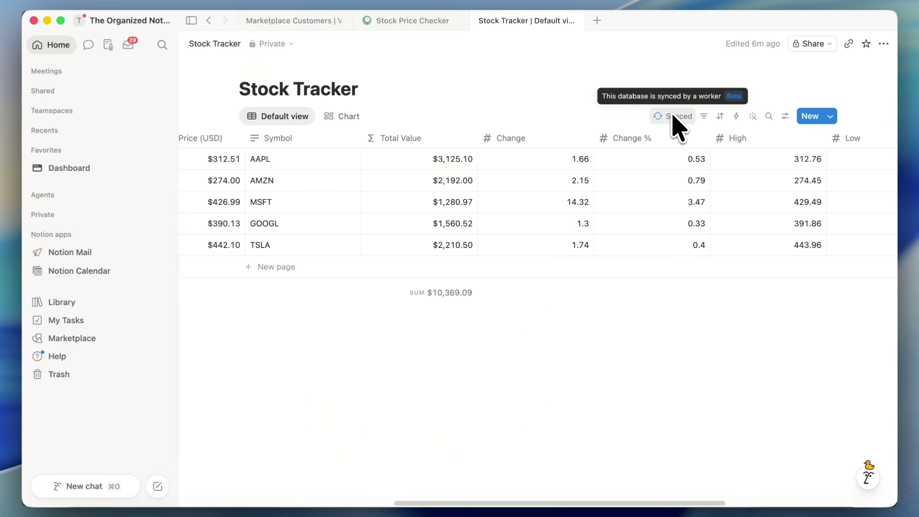
Review the remaining Stock Tracker columns and open the database's Chart view
{"action": "scroll", "coordinate": [647, 150], "scroll_direction": "right", "scroll_amount": 10}
{"action": "scroll", "coordinate": [656, 148], "scroll_direction": "left", "scroll_amount": 18}
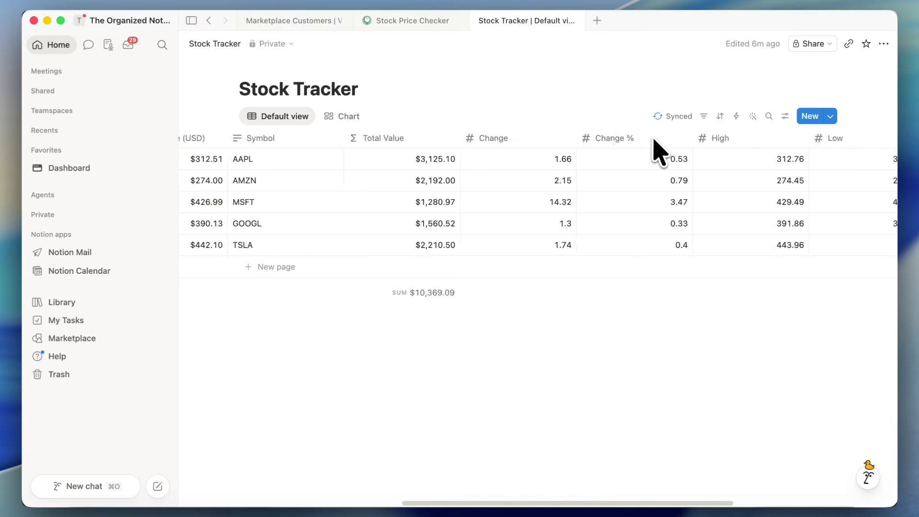
{"action": "scroll", "coordinate": [656, 148], "scroll_direction": "left", "scroll_amount": 6}
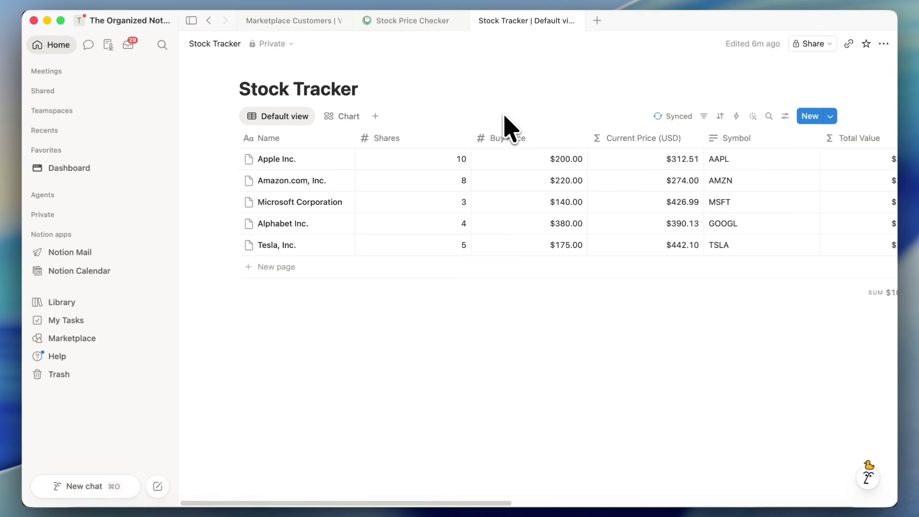
{"action": "scroll", "coordinate": [455, 176], "scroll_direction": "right", "scroll_amount": 4}
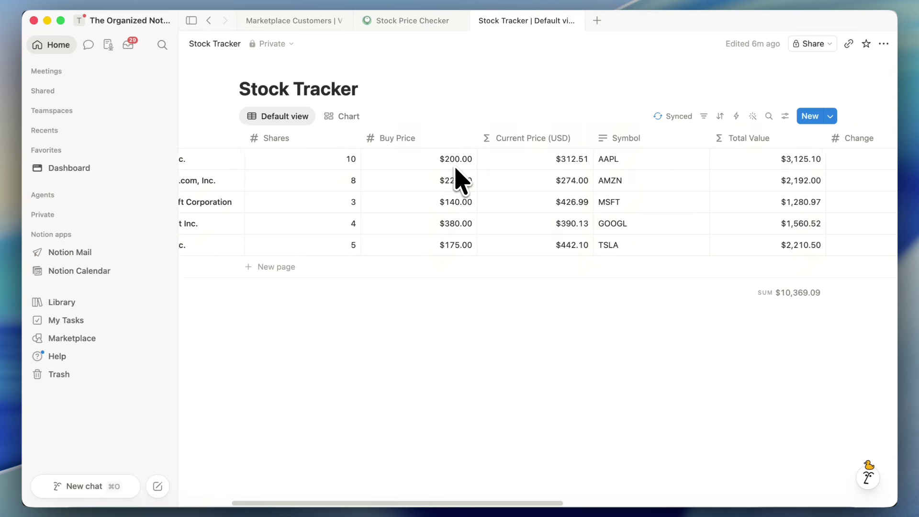
{"action": "left_click", "coordinate": [342, 115]}
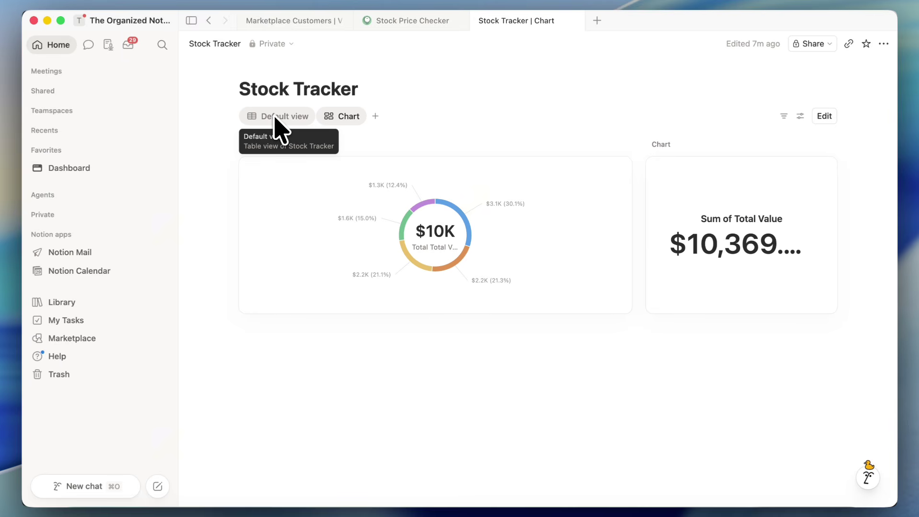
Open the Stock Price Checker agent's settings and look at its instructions and its tools and access
{"action": "key", "text": "ctrl+shift+Tab"}
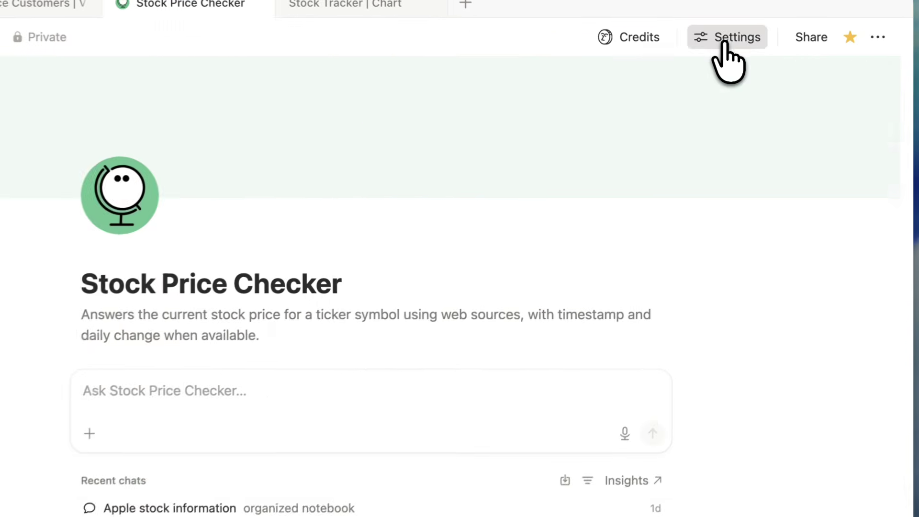
{"action": "left_click", "coordinate": [725, 42]}
{"action": "scroll", "coordinate": [544, 329], "scroll_direction": "down", "scroll_amount": 8}
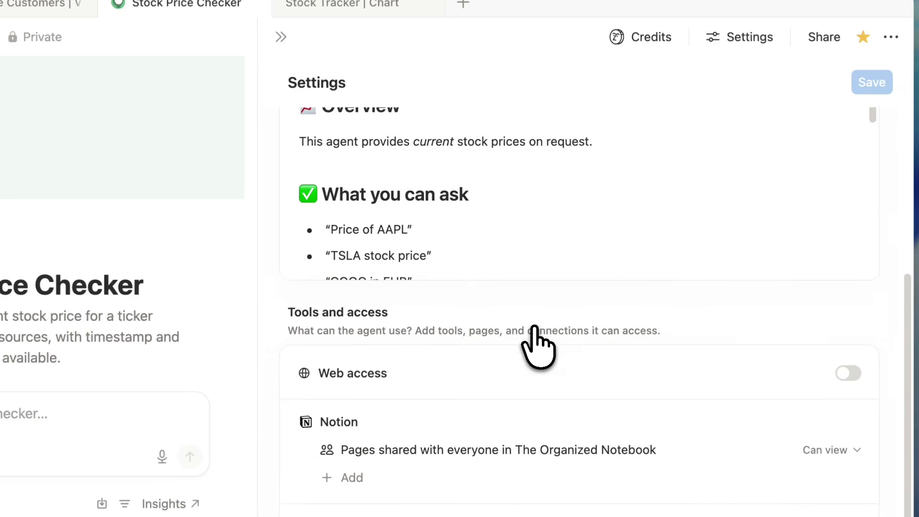
Review the Stock Price Checker agent's instructions, tools and access, stock-tracker worker options and advanced model settings, and close the settings
{"action": "scroll", "coordinate": [533, 327], "scroll_direction": "down", "scroll_amount": 2}
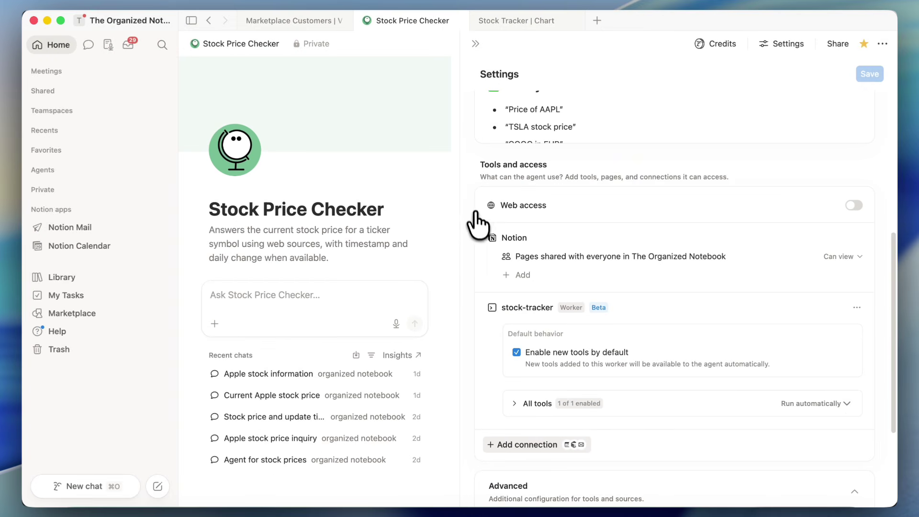
{"action": "scroll", "coordinate": [476, 218], "scroll_direction": "up", "scroll_amount": 1}
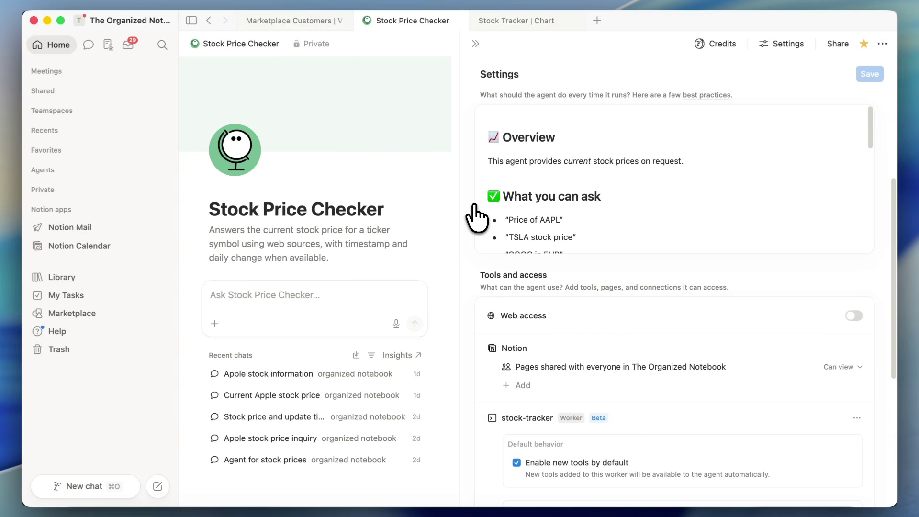
{"action": "scroll", "coordinate": [476, 148], "scroll_direction": "down", "scroll_amount": 5}
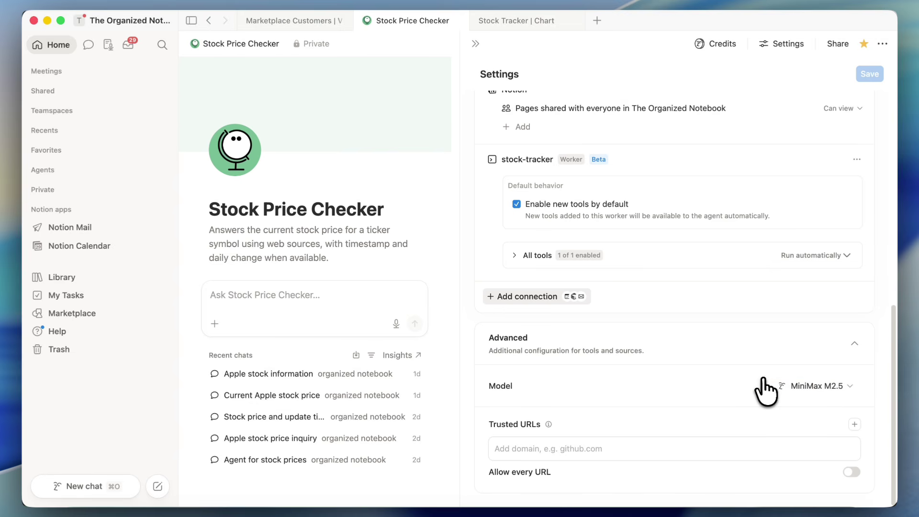
{"action": "scroll", "coordinate": [763, 388], "scroll_direction": "up", "scroll_amount": 1}
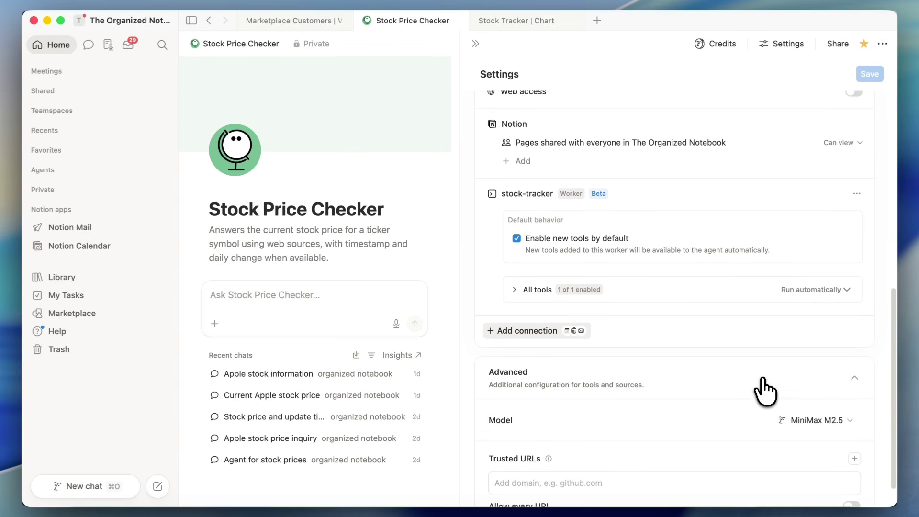
{"action": "scroll", "coordinate": [592, 247], "scroll_direction": "up", "scroll_amount": 3}
{"action": "scroll", "coordinate": [591, 248], "scroll_direction": "up", "scroll_amount": 5}
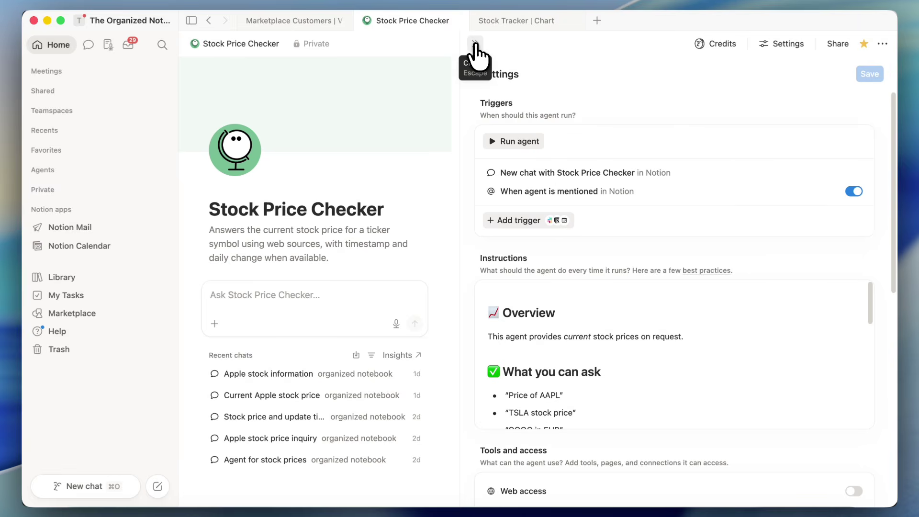
{"action": "left_click", "coordinate": [475, 46]}
Ask the Stock Price Checker agent "What is microsoft's current stock price" and highlight the additional details in its answer
{"action": "left_click", "coordinate": [271, 298]}
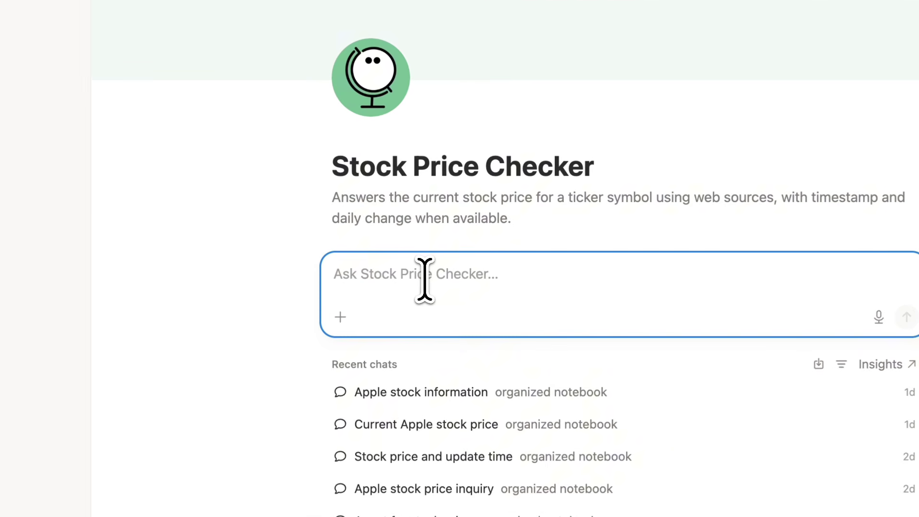
{"action": "type", "text": "What is micro"}
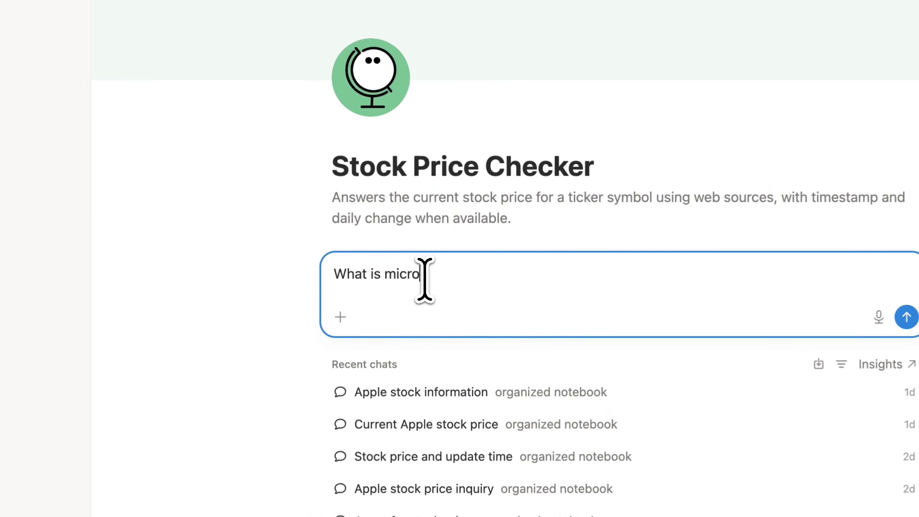
{"action": "type", "text": "soft's current stock price"}
{"action": "key", "text": "Return"}
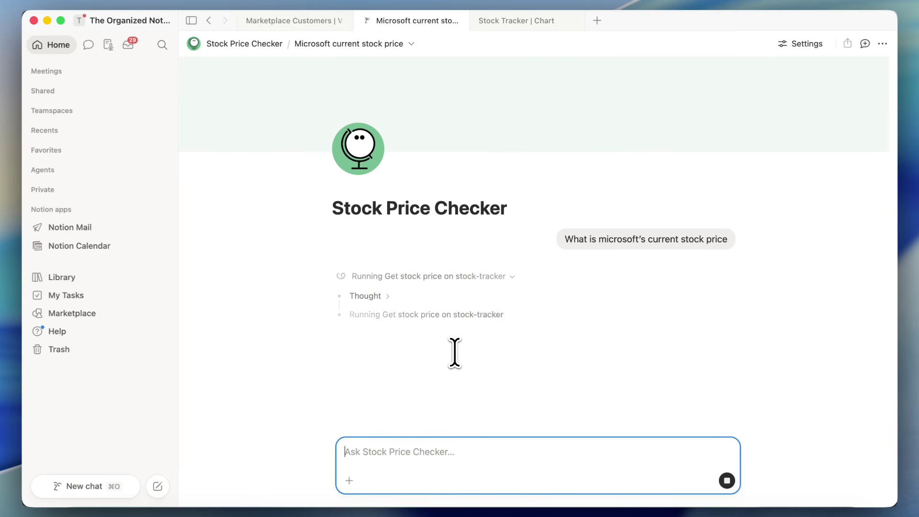
{"action": "left_click_drag", "start_coordinate": [528, 378], "coordinate": [342, 241]}
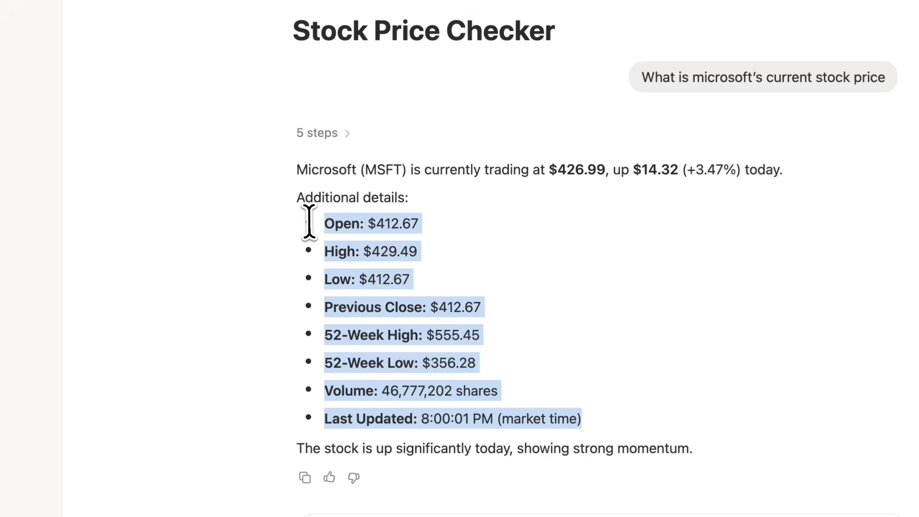
{"action": "left_click", "coordinate": [420, 225]}
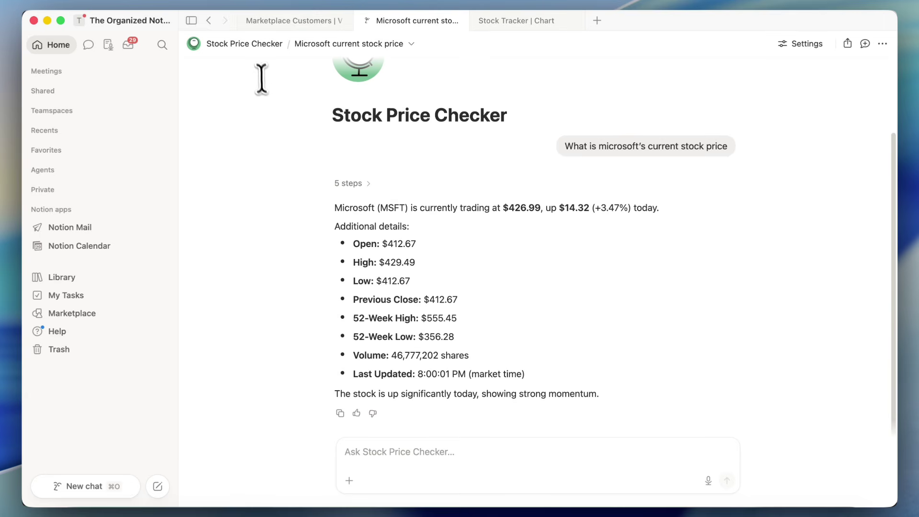
Return to the Stock Price Checker agent's main page and check its credit usage
{"action": "left_click", "coordinate": [252, 44]}
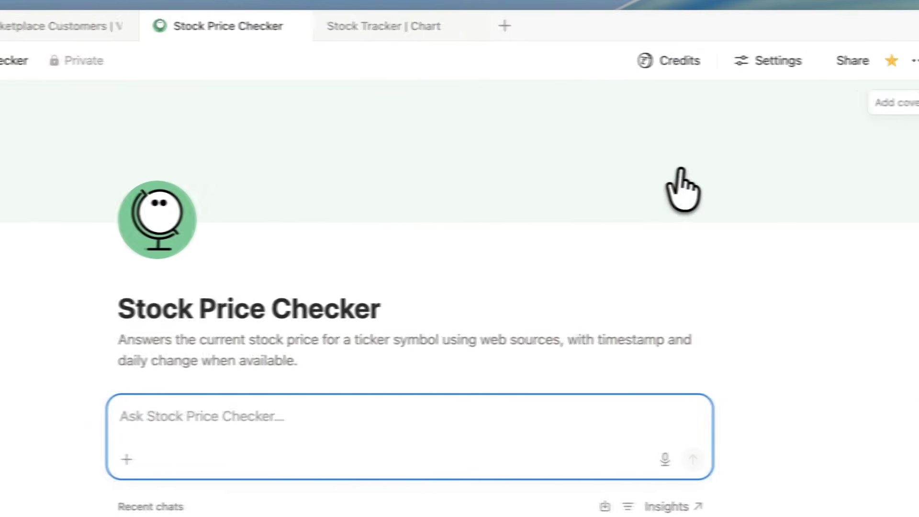
{"action": "left_click", "coordinate": [668, 72]}
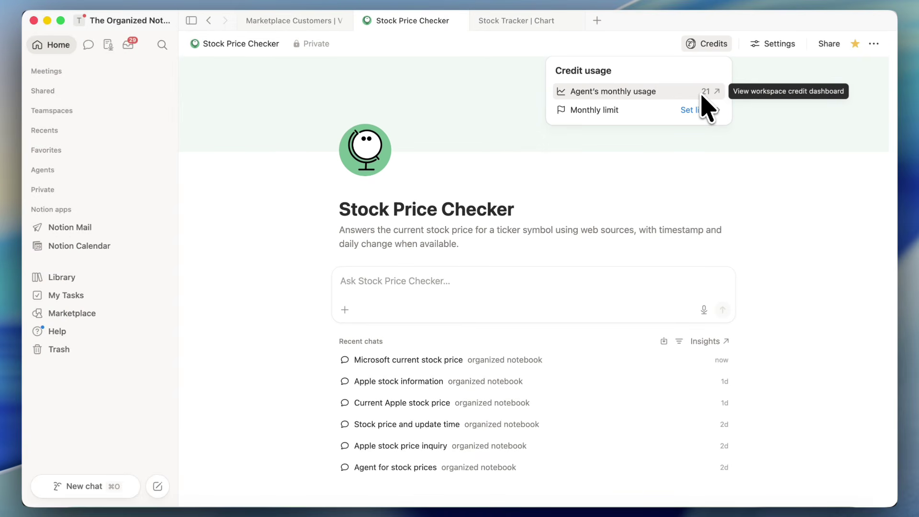
{"action": "left_click", "coordinate": [359, 227]}
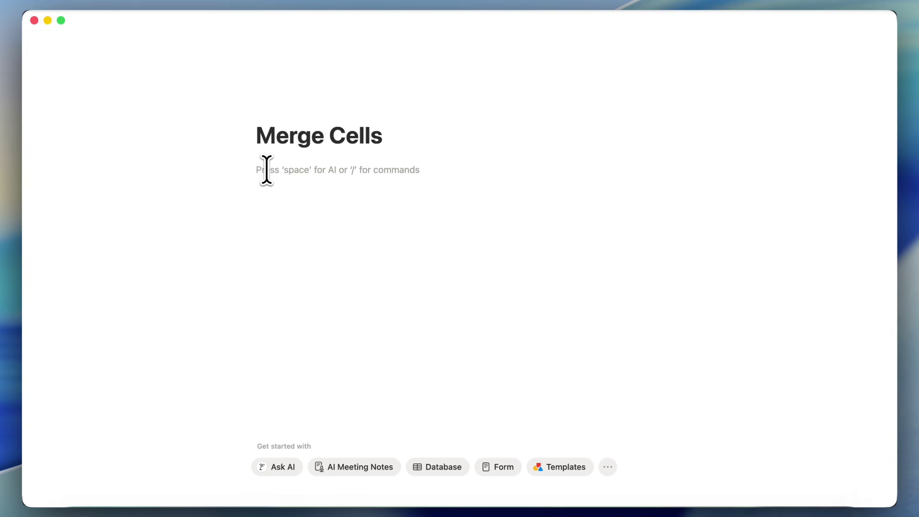
Insert a simple table under the Merge Cells title and place the cursor in its first cell
{"action": "type", "text": "/tab"}
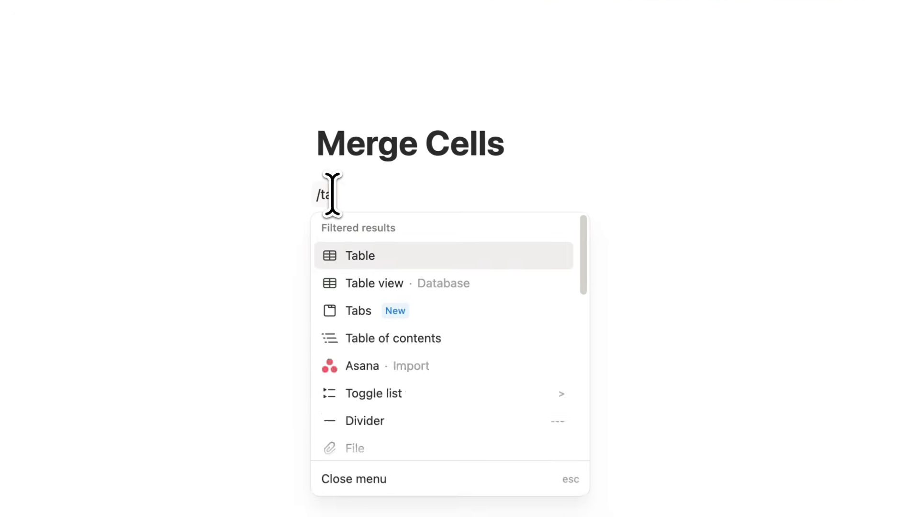
{"action": "left_click", "coordinate": [380, 253]}
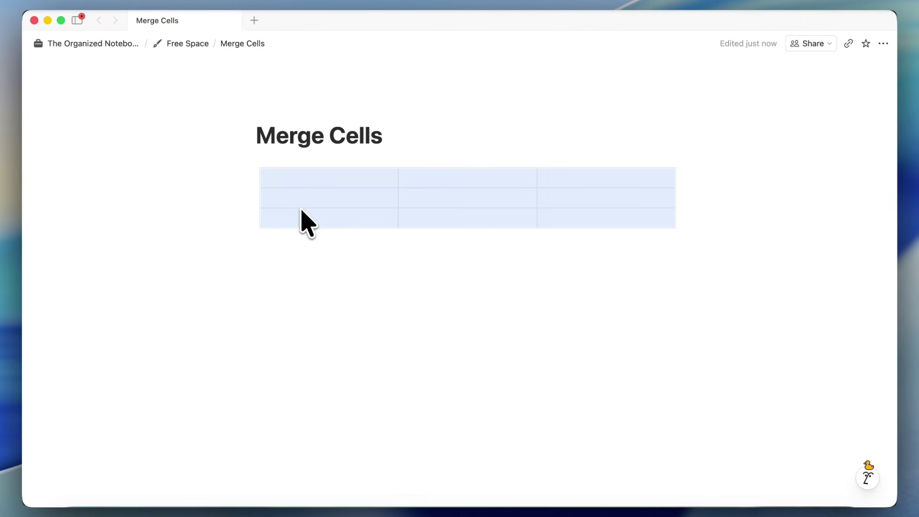
{"action": "left_click", "coordinate": [358, 185]}
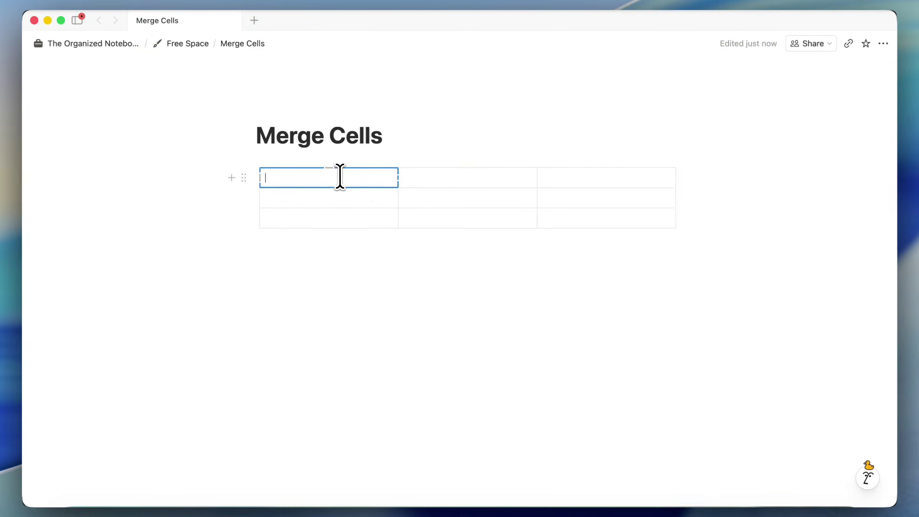
Merge the top two cells of the table's first column
{"action": "left_click", "coordinate": [346, 193]}
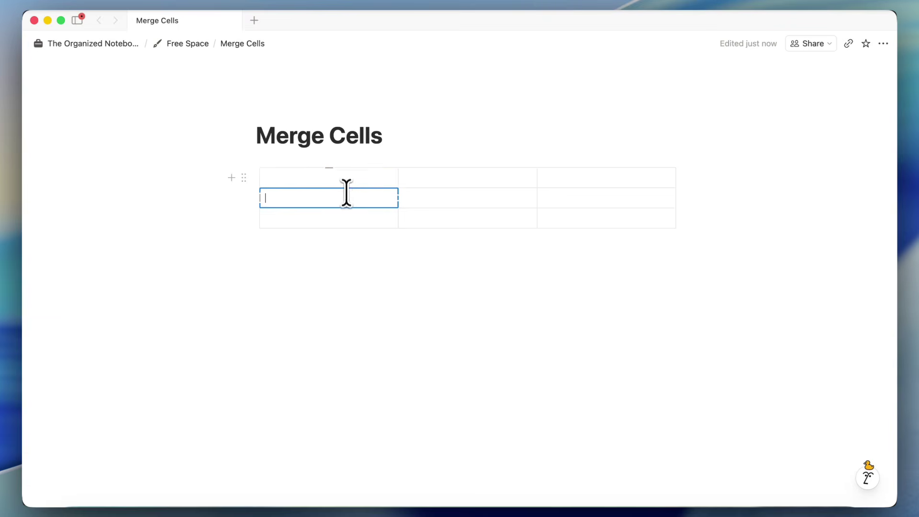
{"action": "left_click_drag", "start_coordinate": [345, 180], "coordinate": [345, 196]}
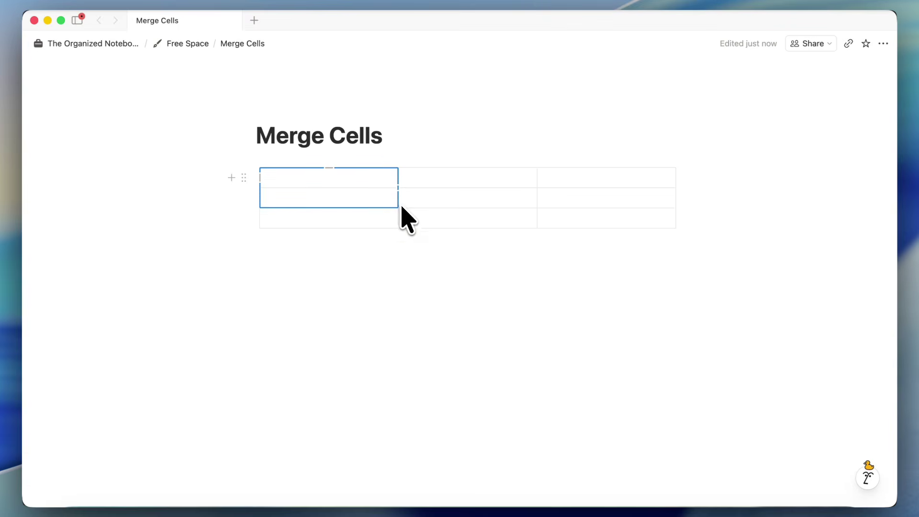
{"action": "left_click", "coordinate": [397, 187]}
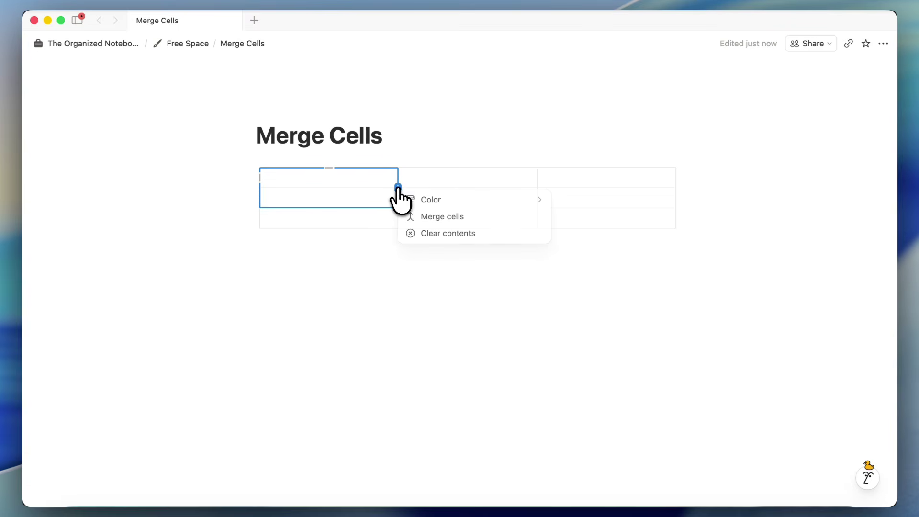
{"action": "left_click", "coordinate": [445, 217]}
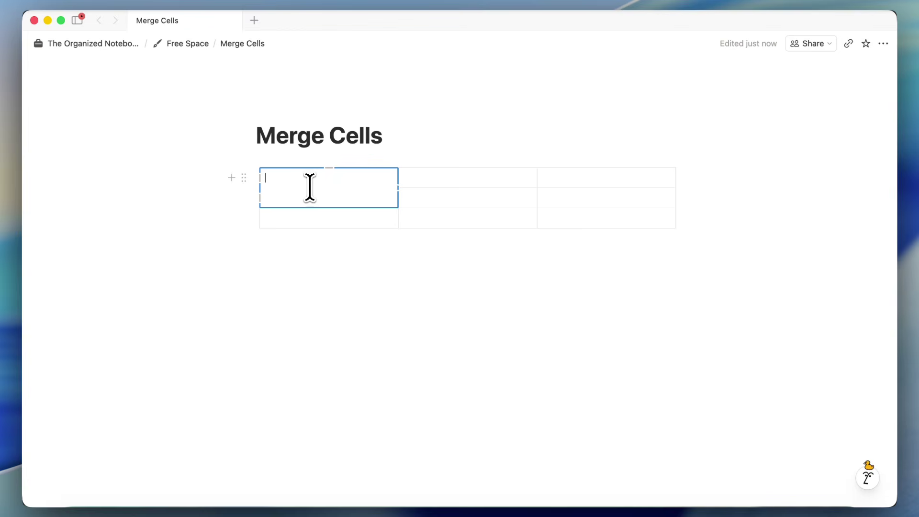
Give the merged cell in the table's first column a gray background
{"action": "left_click", "coordinate": [397, 187]}
{"action": "mouse_move", "coordinate": [464, 197]}
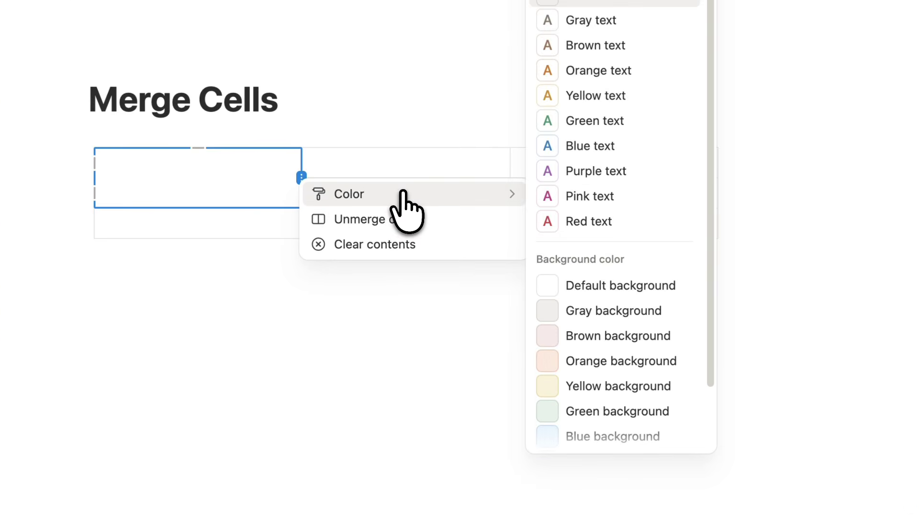
{"action": "left_click", "coordinate": [617, 310]}
{"action": "left_click", "coordinate": [397, 163]}
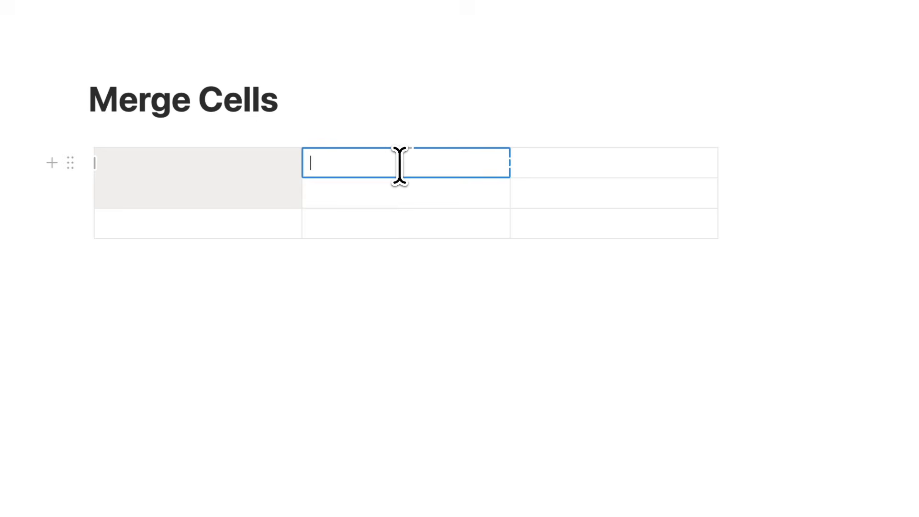
{"action": "left_click", "coordinate": [399, 203]}
{"action": "left_click", "coordinate": [381, 169]}
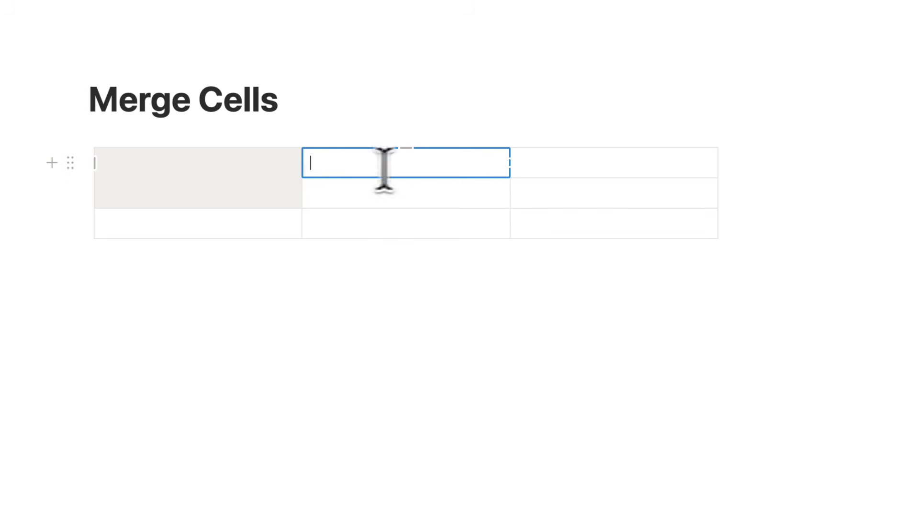
{"action": "left_click", "coordinate": [568, 172]}
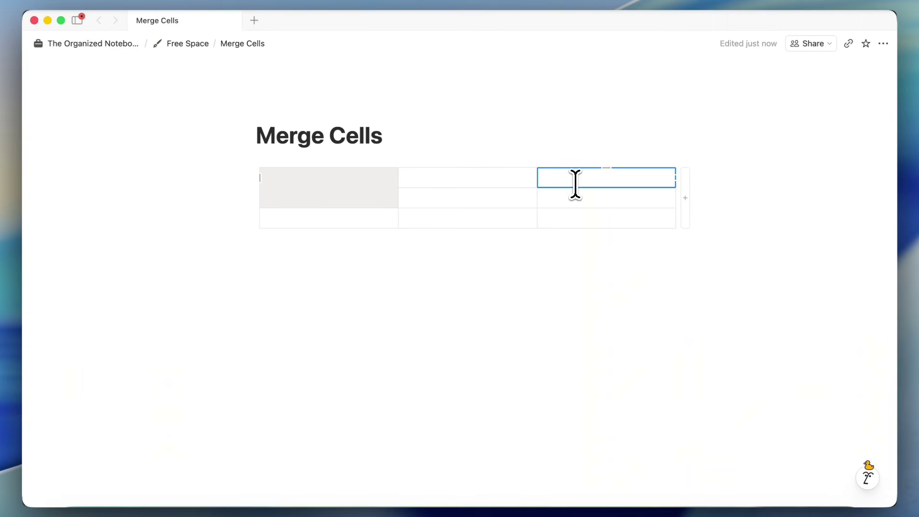
Unmerge the gray cell in the first column and check the separated cells individually
{"action": "left_click", "coordinate": [384, 189]}
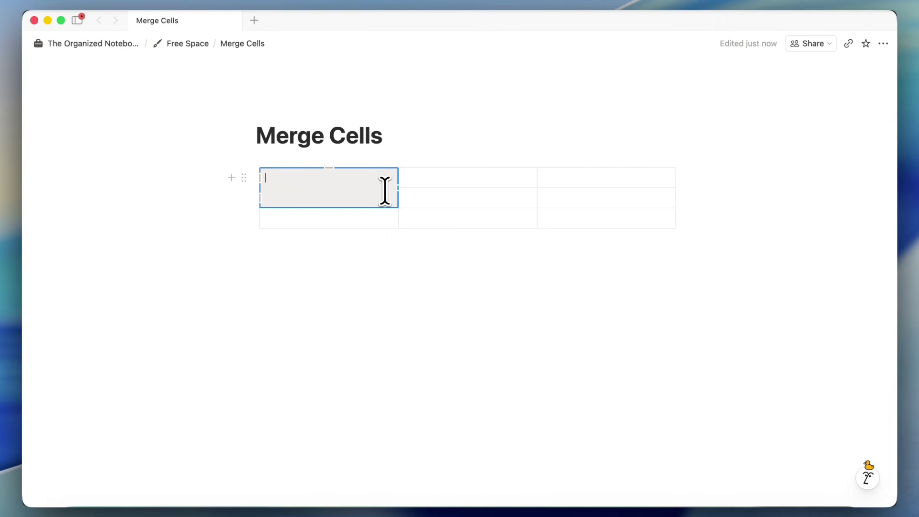
{"action": "left_click", "coordinate": [397, 186]}
{"action": "left_click", "coordinate": [433, 215]}
{"action": "left_click", "coordinate": [328, 177]}
{"action": "left_click", "coordinate": [321, 197]}
{"action": "left_click", "coordinate": [313, 181]}
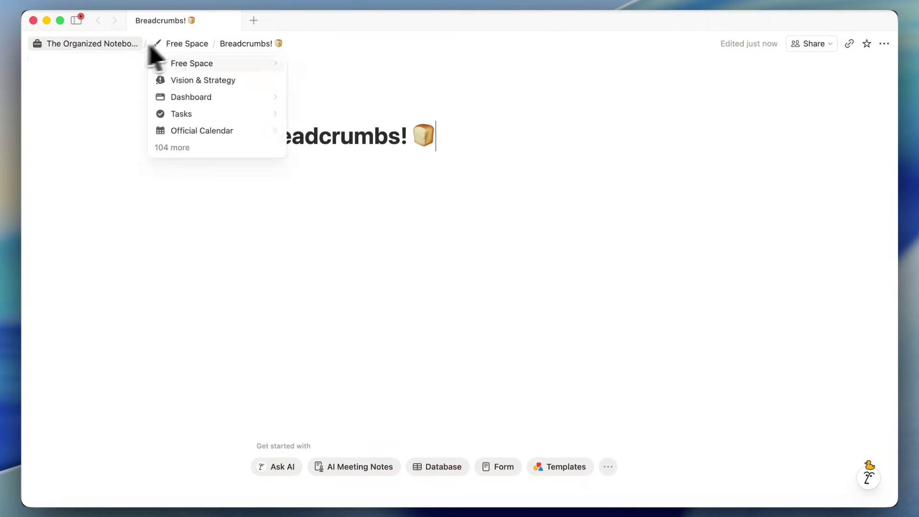
Explore the breadcrumb lists of the Breadcrumbs! page at each level, down to the Calendar view of My Calendar's New database
{"action": "mouse_move", "coordinate": [107, 48]}
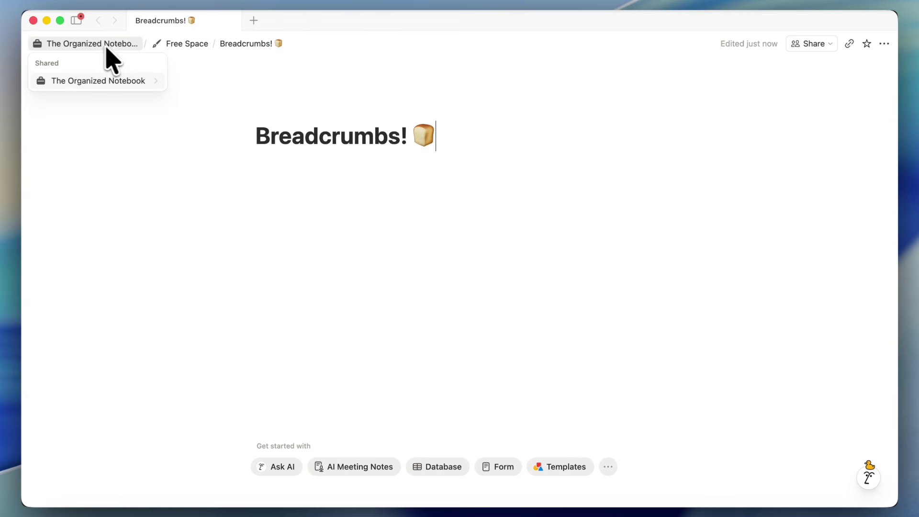
{"action": "mouse_move", "coordinate": [187, 47]}
{"action": "mouse_move", "coordinate": [247, 45]}
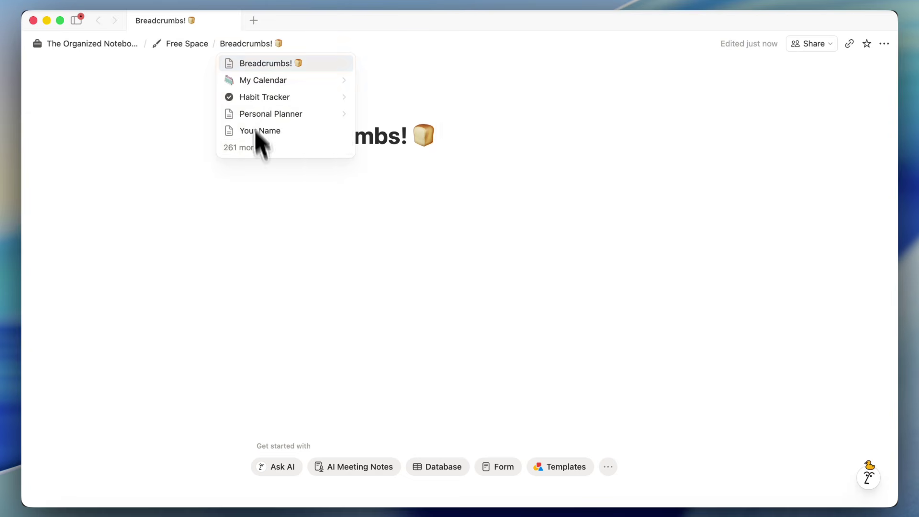
{"action": "mouse_move", "coordinate": [152, 47]}
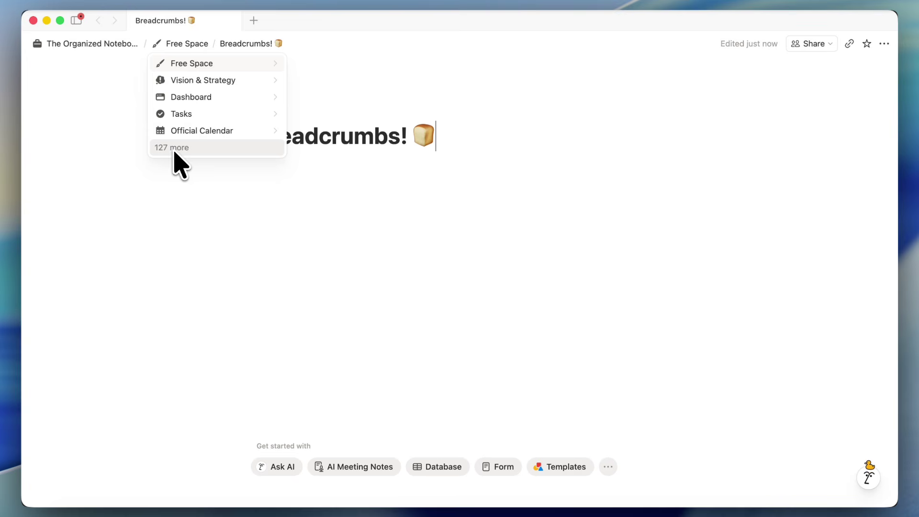
{"action": "mouse_move", "coordinate": [152, 47]}
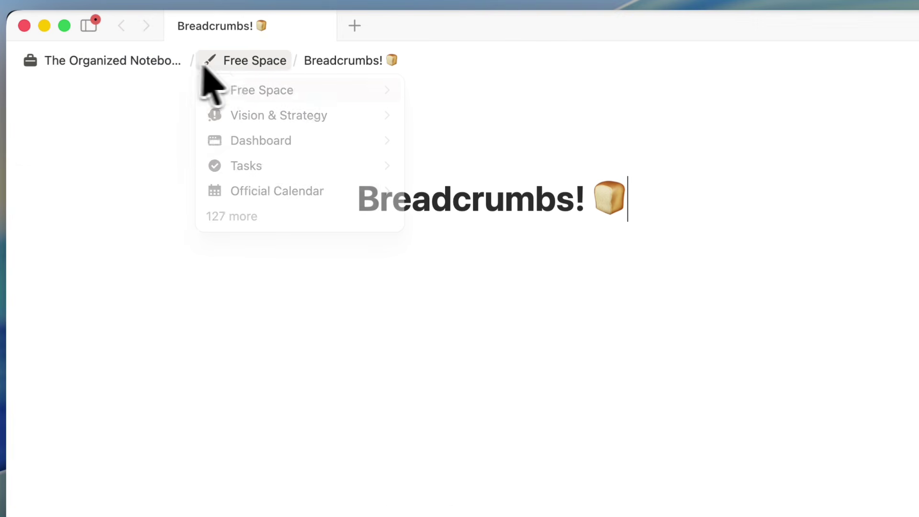
{"action": "mouse_move", "coordinate": [354, 68]}
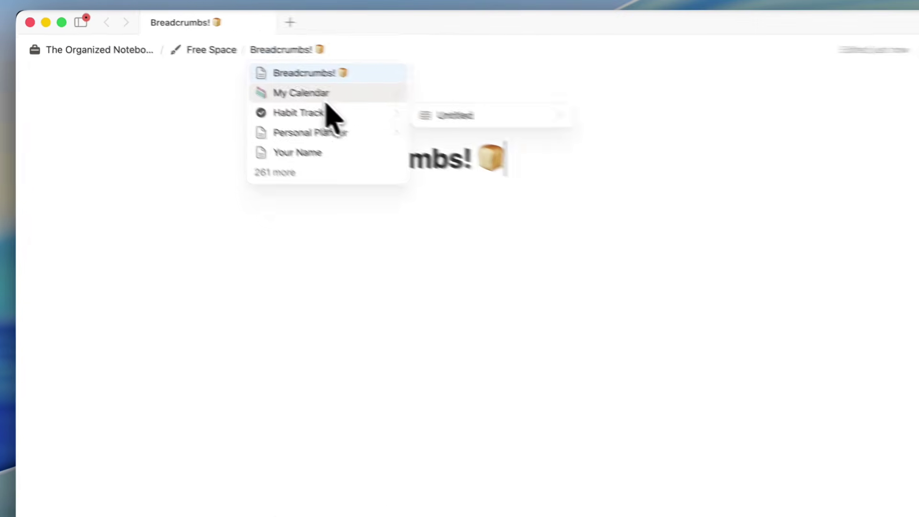
{"action": "mouse_move", "coordinate": [526, 119]}
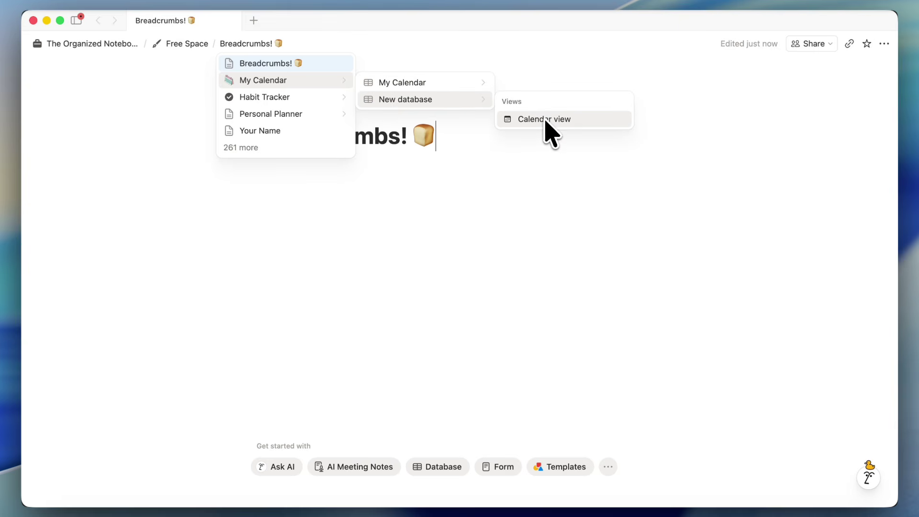
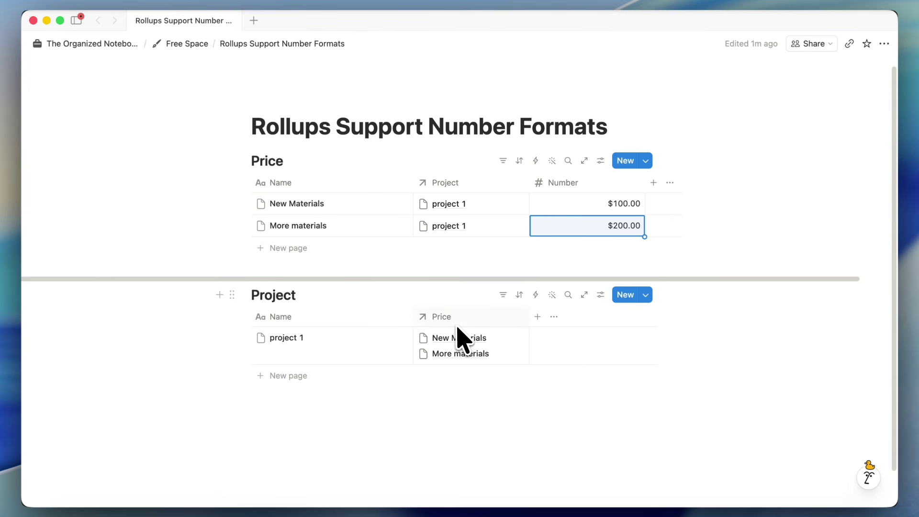
Add a Rollup property to the Project database
{"action": "left_click", "coordinate": [537, 316]}
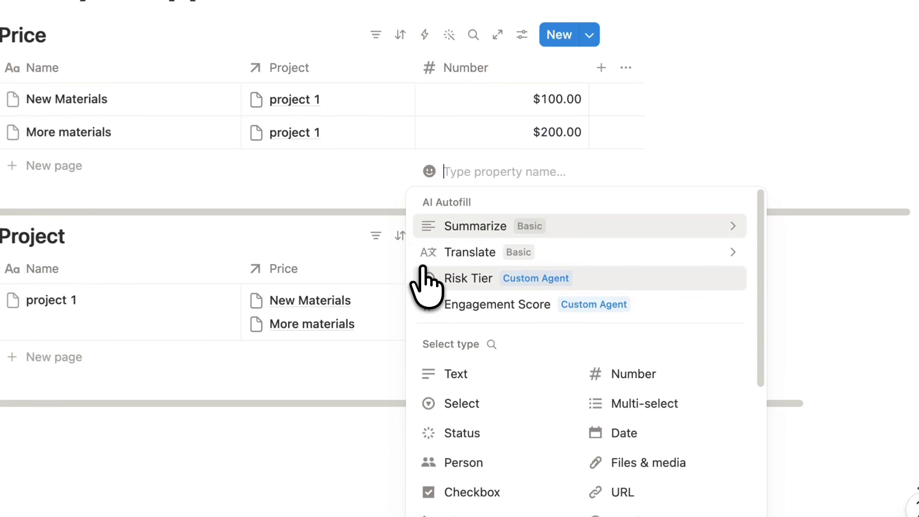
{"action": "scroll", "coordinate": [466, 407], "scroll_direction": "down", "scroll_amount": 3}
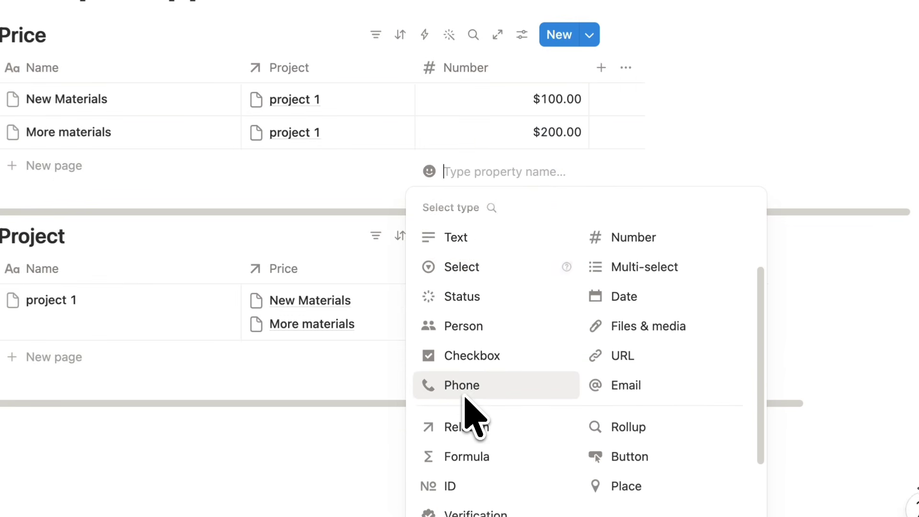
{"action": "scroll", "coordinate": [526, 382], "scroll_direction": "down", "scroll_amount": 3}
{"action": "left_click", "coordinate": [615, 330]}
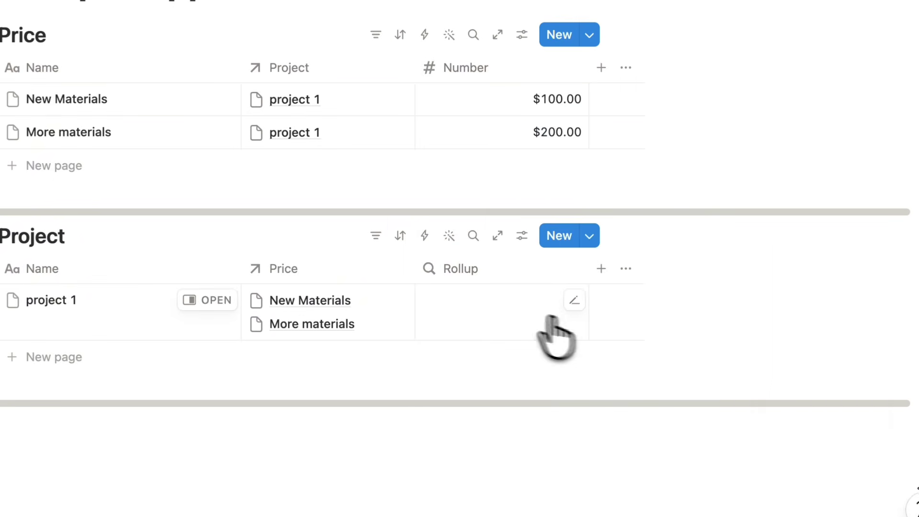
Configure the rollup for project 1 to use the Price relation and its Number property, calculated as Sum
{"action": "left_click", "coordinate": [506, 308]}
{"action": "left_click", "coordinate": [503, 323]}
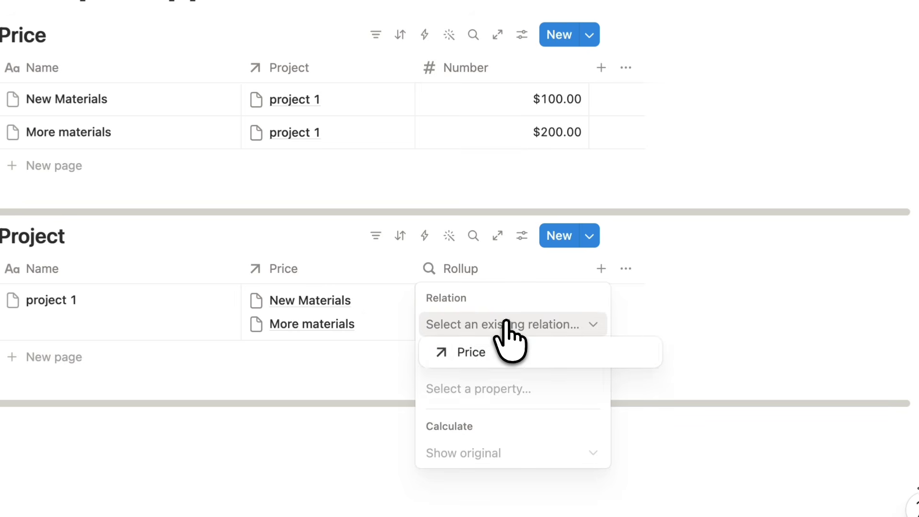
{"action": "left_click", "coordinate": [493, 353]}
{"action": "left_click", "coordinate": [492, 388]}
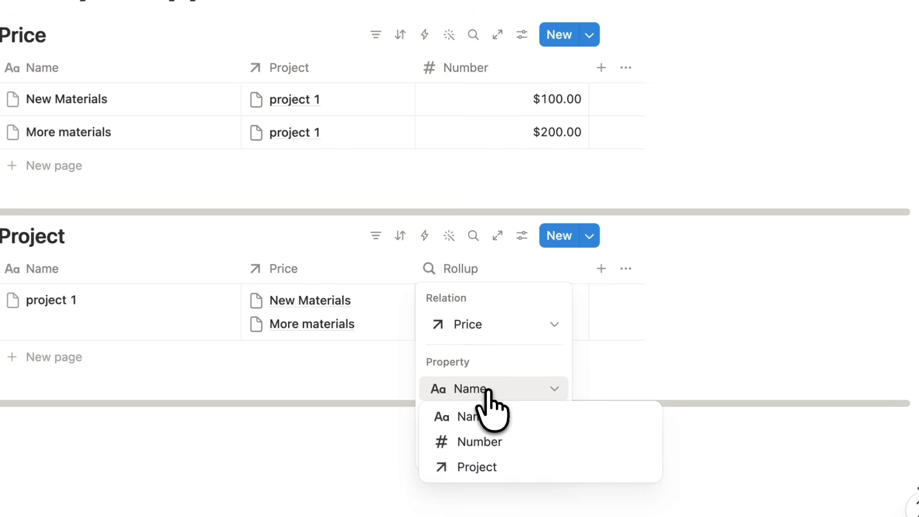
{"action": "left_click", "coordinate": [485, 442]}
{"action": "left_click", "coordinate": [515, 452]}
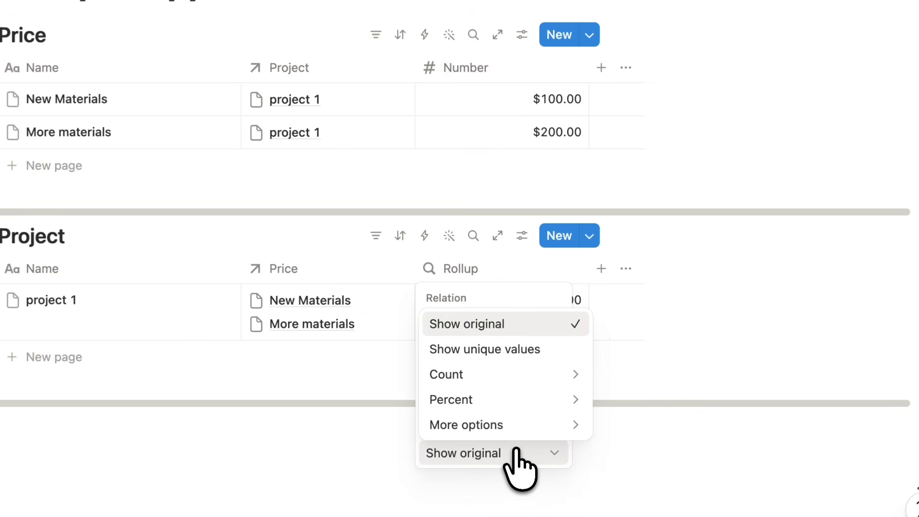
{"action": "mouse_move", "coordinate": [509, 426]}
{"action": "left_click", "coordinate": [643, 362]}
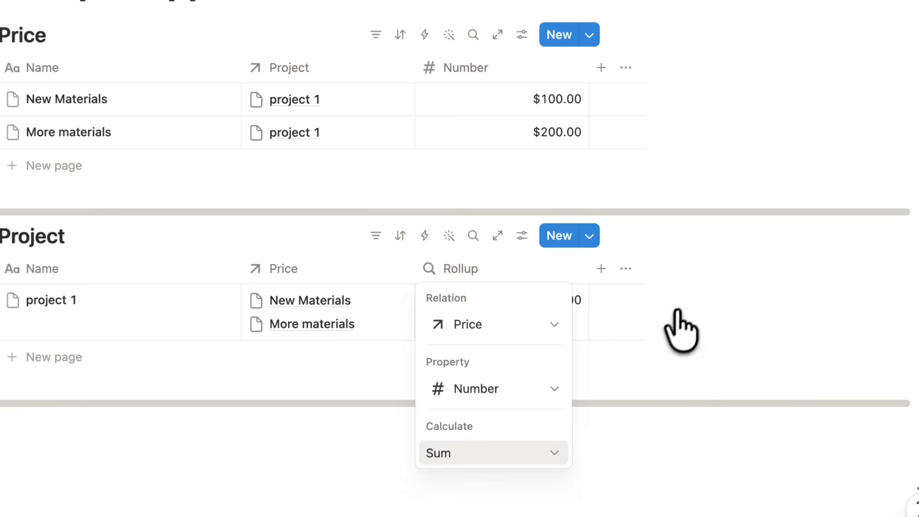
{"action": "key", "text": "Escape"}
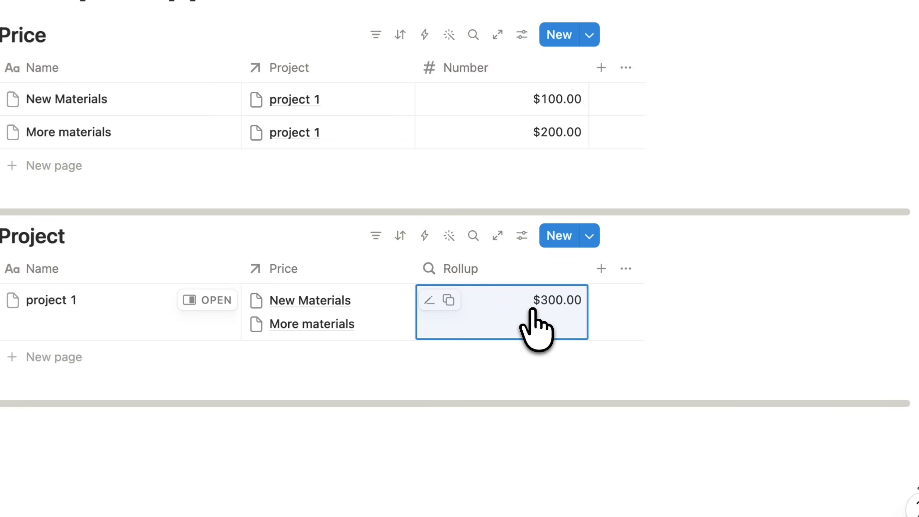
Browse the number formats available for the Project database's Rollup property without changing the format
{"action": "left_click", "coordinate": [498, 270]}
{"action": "mouse_move", "coordinate": [490, 55]}
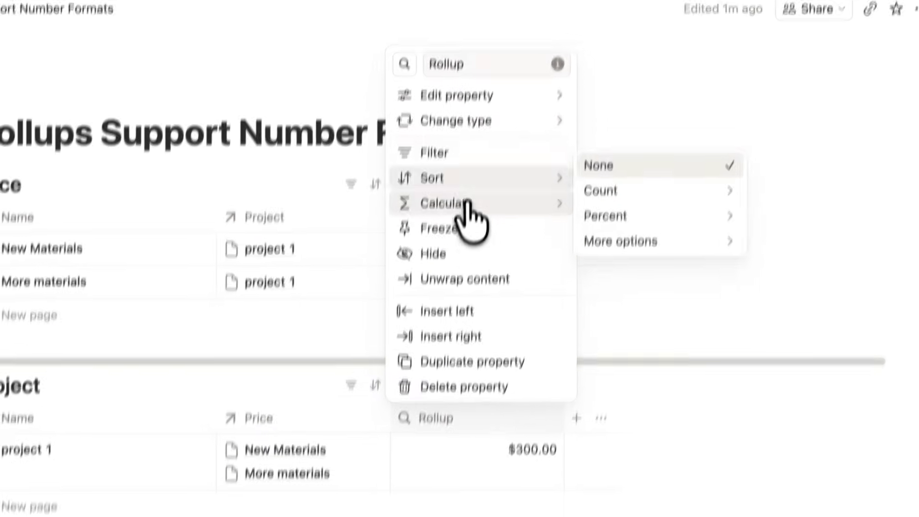
{"action": "mouse_move", "coordinate": [464, 98]}
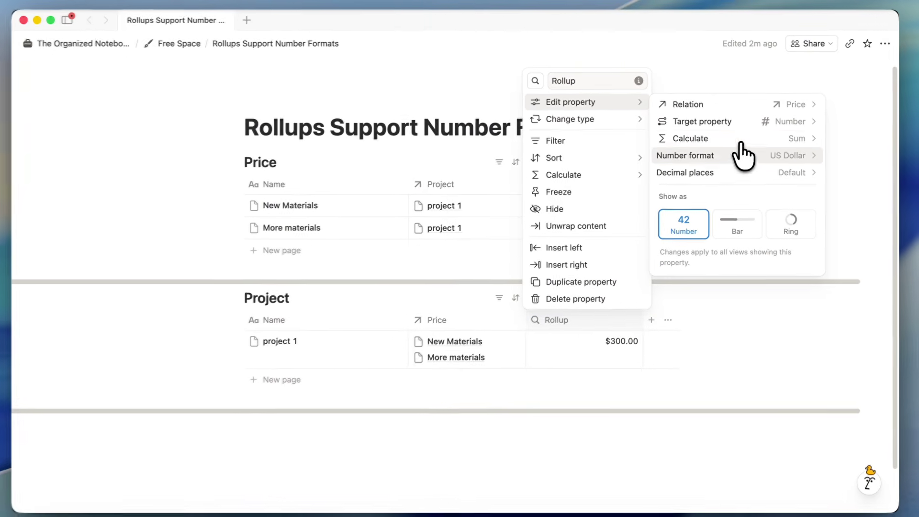
{"action": "left_click", "coordinate": [742, 157]}
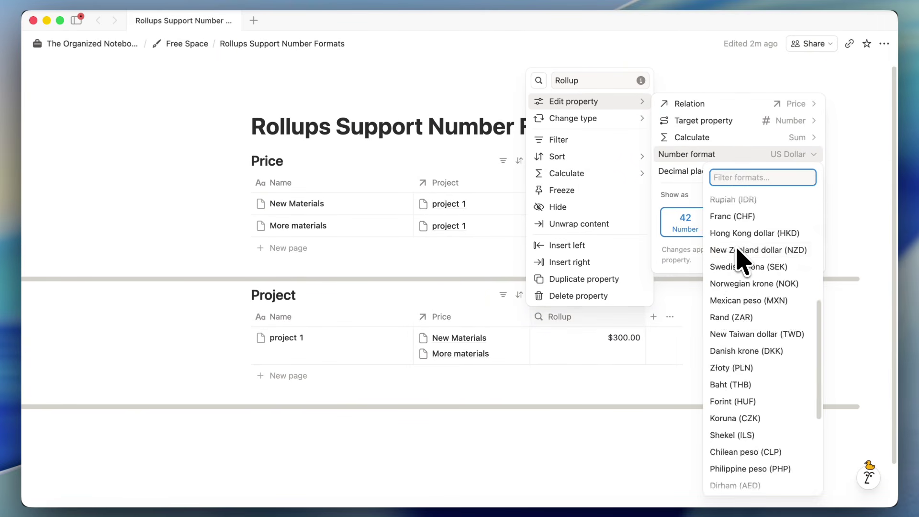
{"action": "scroll", "coordinate": [742, 258], "scroll_direction": "down", "scroll_amount": 5}
{"action": "scroll", "coordinate": [742, 225], "scroll_direction": "up", "scroll_amount": 10}
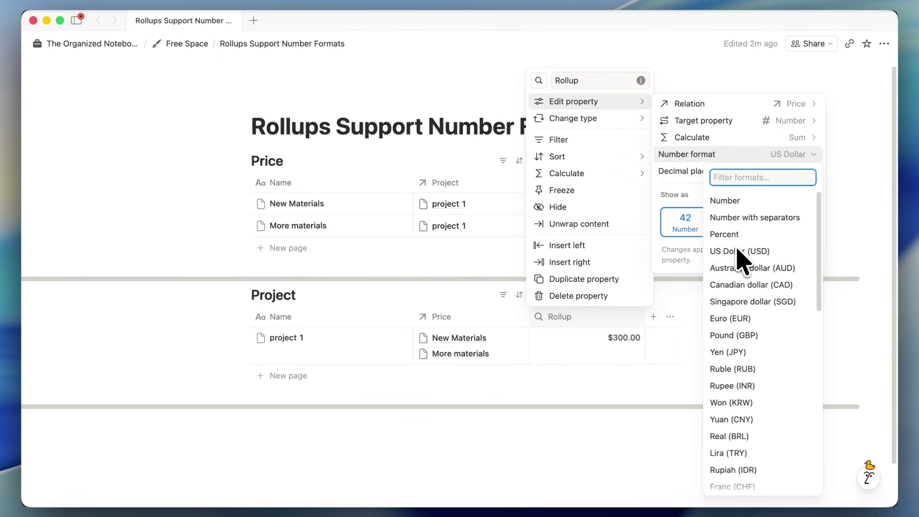
{"action": "left_click", "coordinate": [690, 69]}
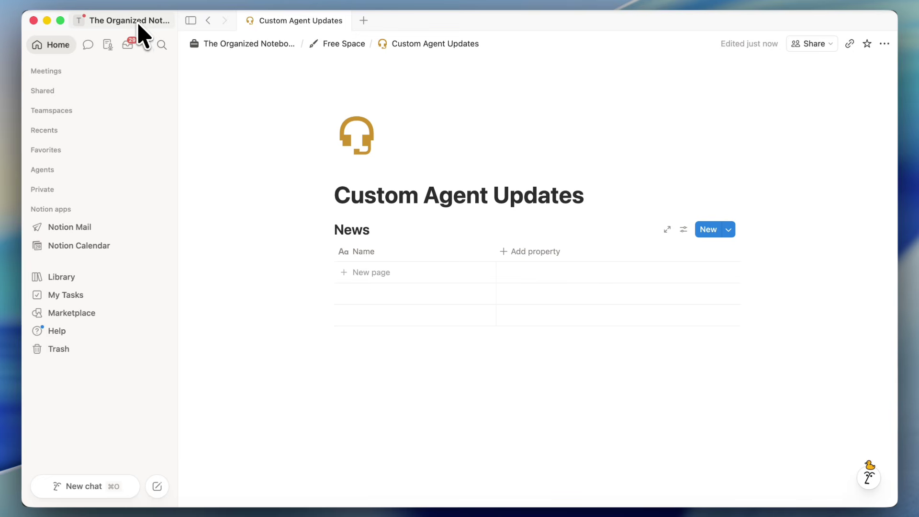
Open the Agents section of the Notion AI settings and review the list of custom agents
{"action": "key", "text": "super+comma"}
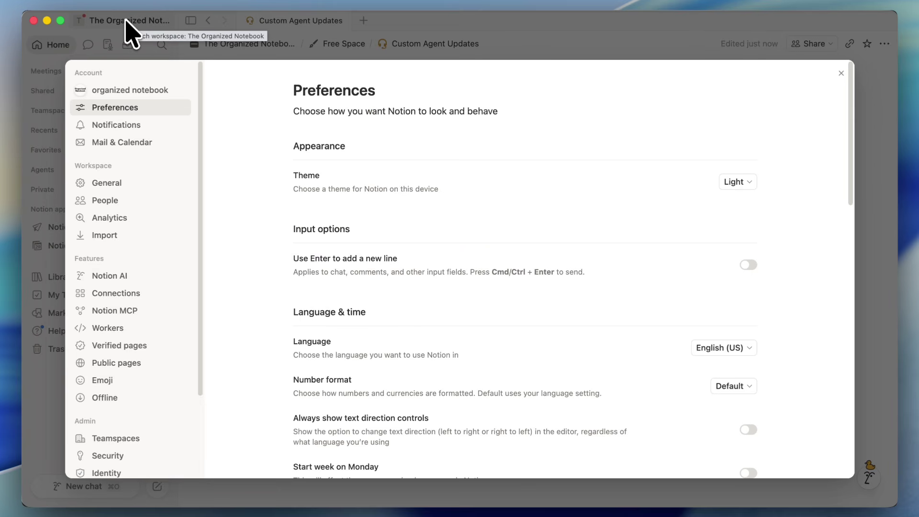
{"action": "scroll", "coordinate": [142, 153], "scroll_direction": "down", "scroll_amount": 1}
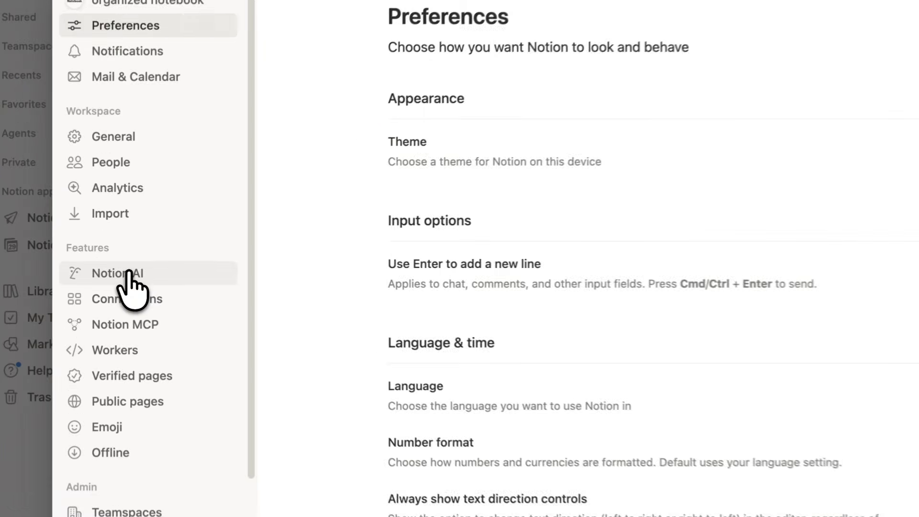
{"action": "left_click", "coordinate": [132, 265]}
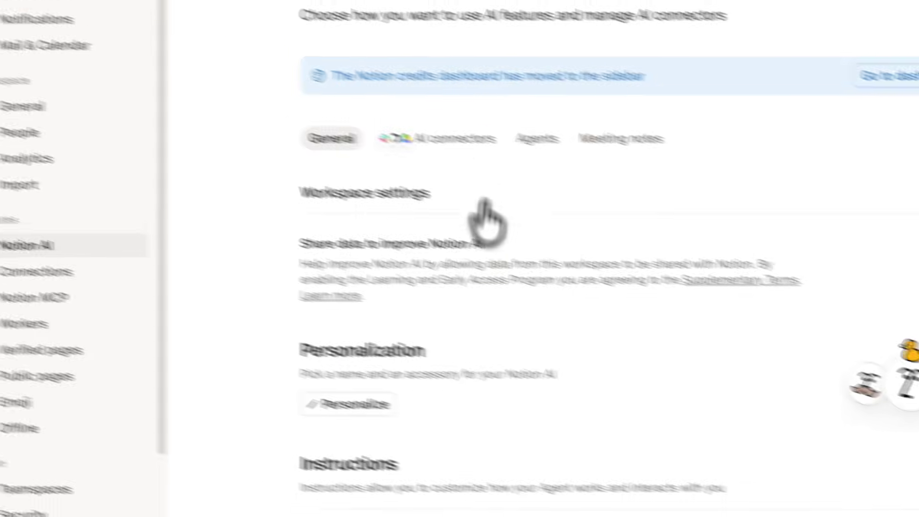
{"action": "left_click", "coordinate": [465, 115]}
{"action": "scroll", "coordinate": [489, 201], "scroll_direction": "down", "scroll_amount": 2}
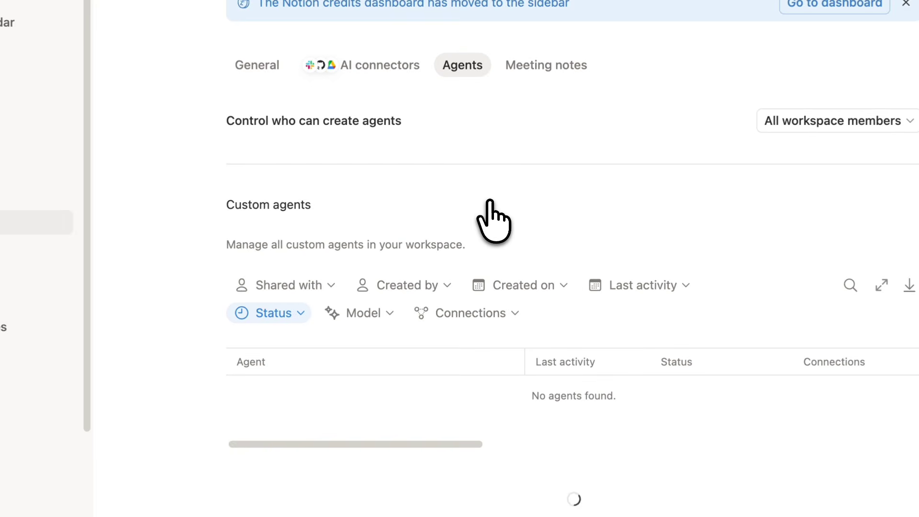
{"action": "scroll", "coordinate": [489, 200], "scroll_direction": "down", "scroll_amount": 1}
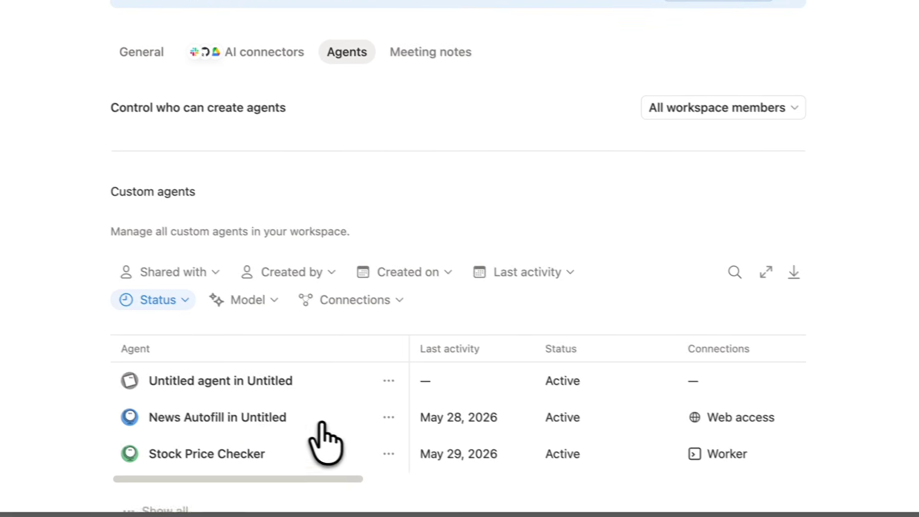
{"action": "scroll", "coordinate": [326, 443], "scroll_direction": "up", "scroll_amount": 1}
Check the options controlling who can create agents, leaving the setting as it is
{"action": "left_click", "coordinate": [746, 135]}
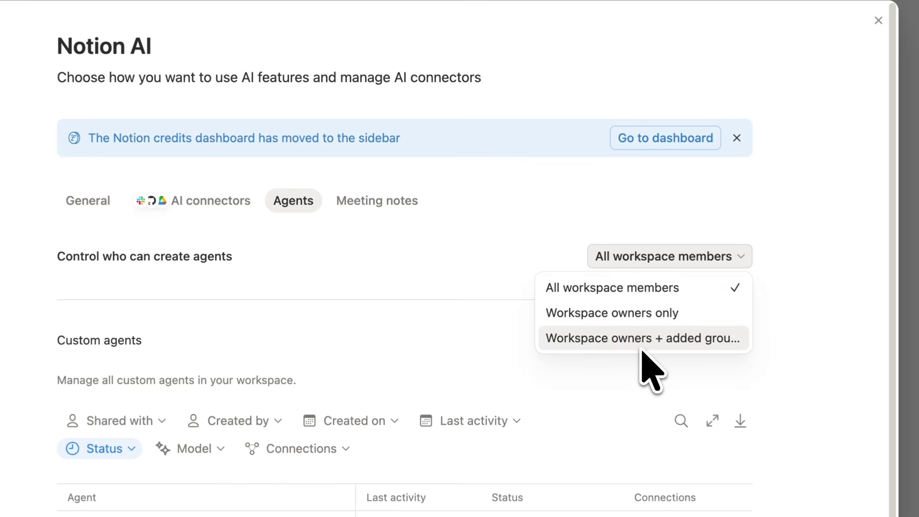
{"action": "left_click", "coordinate": [467, 279]}
{"action": "scroll", "coordinate": [466, 279], "scroll_direction": "down", "scroll_amount": 2}
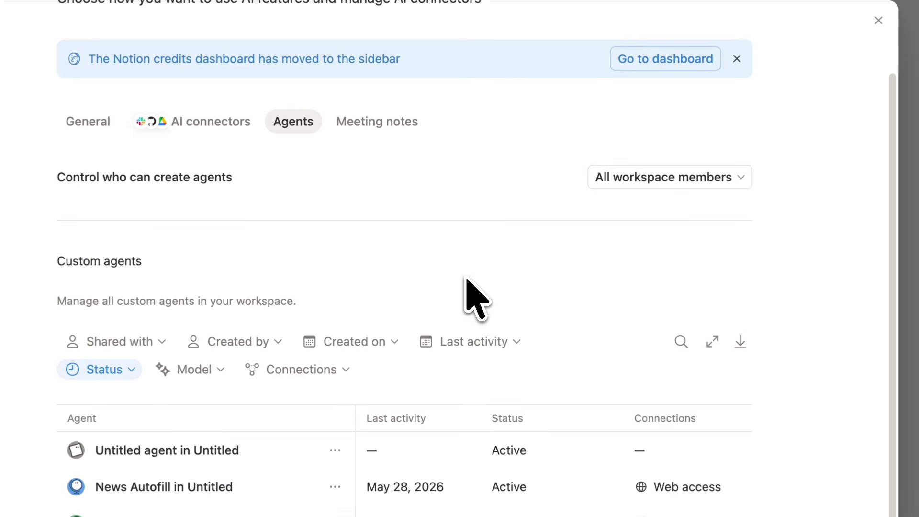
{"action": "scroll", "coordinate": [466, 280], "scroll_direction": "up", "scroll_amount": 2}
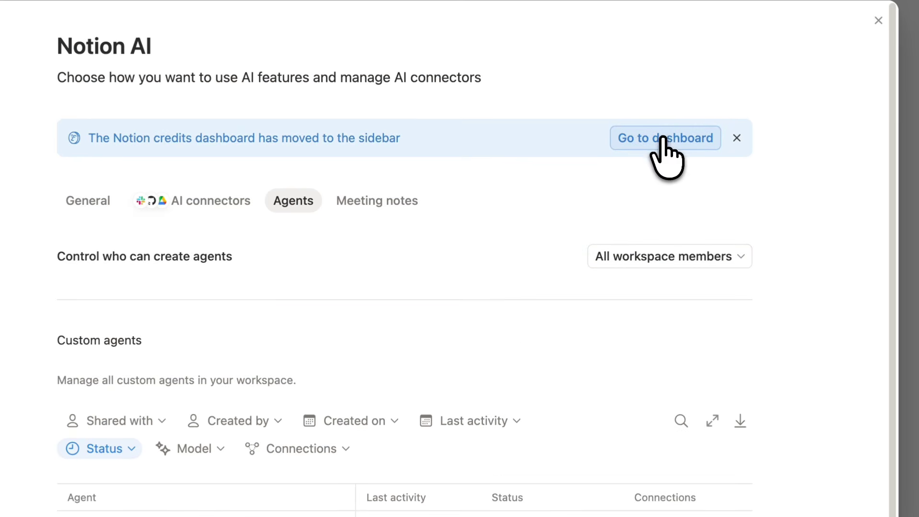
Go to the Notion credits dashboard and review the current period's usage and its Custom Agents list
{"action": "left_click", "coordinate": [680, 139]}
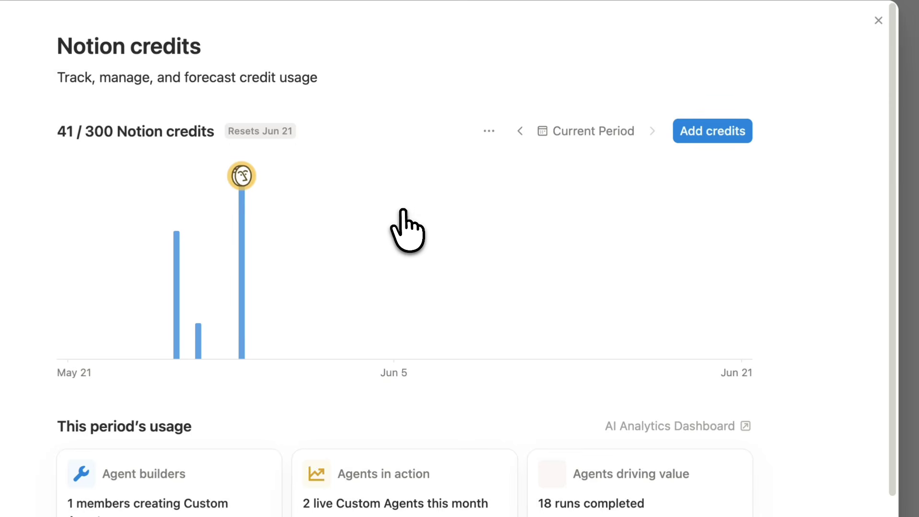
{"action": "scroll", "coordinate": [404, 230], "scroll_direction": "down", "scroll_amount": 4}
{"action": "scroll", "coordinate": [407, 230], "scroll_direction": "up", "scroll_amount": 4}
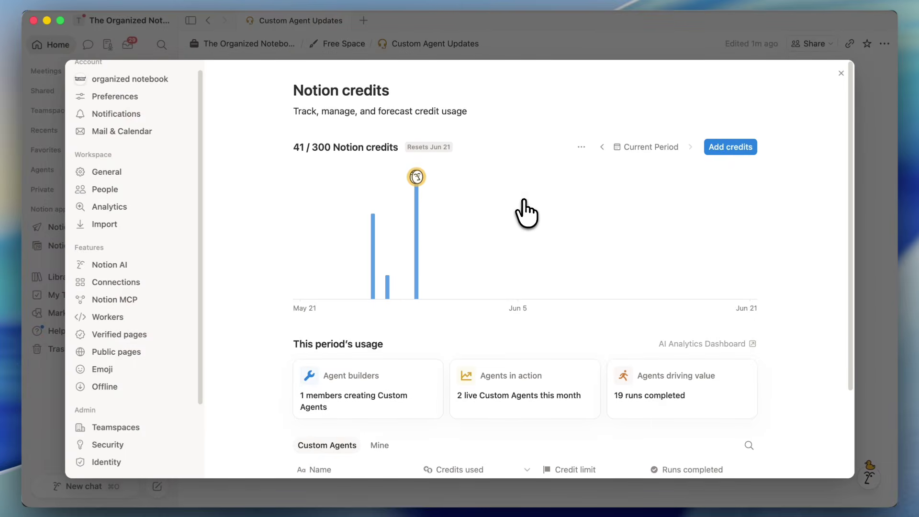
{"action": "scroll", "coordinate": [526, 213], "scroll_direction": "down", "scroll_amount": 3}
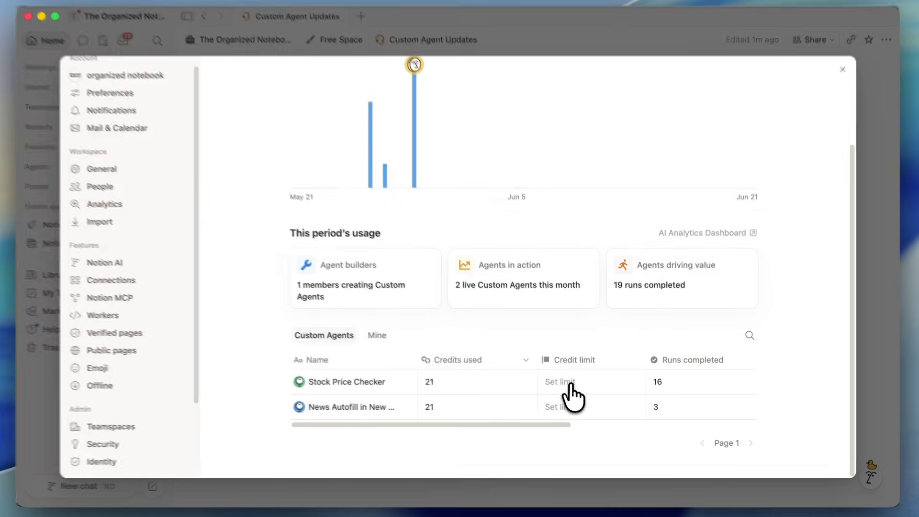
Open the credit limit fields of Stock Price Checker and the News Autofill agent without entering a limit
{"action": "left_click", "coordinate": [571, 381]}
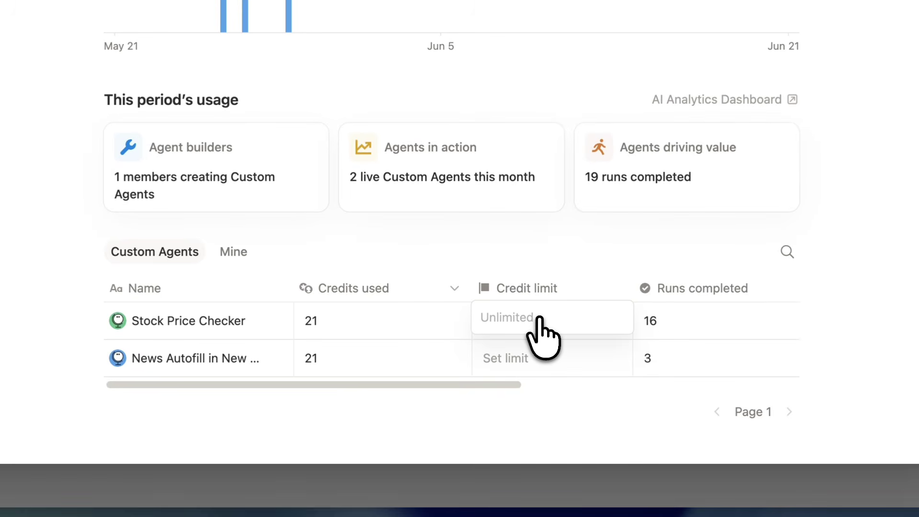
{"action": "left_click", "coordinate": [529, 365]}
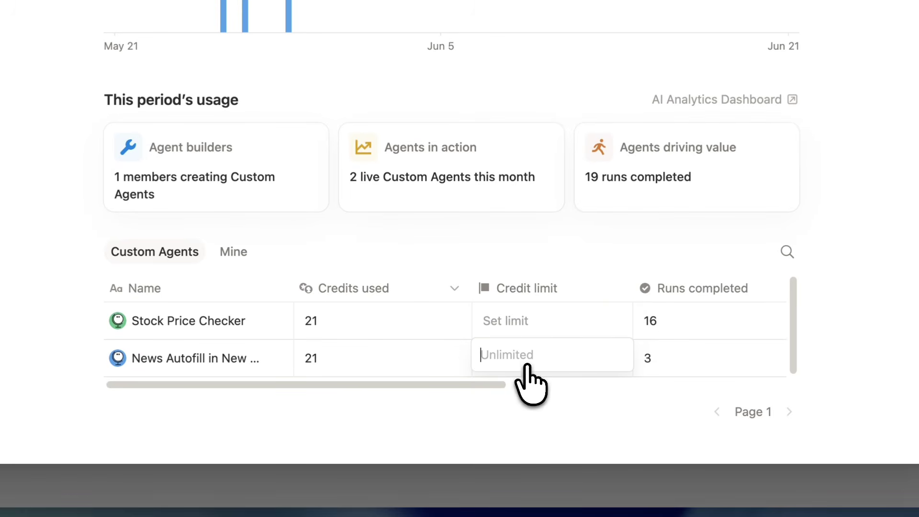
{"action": "left_click", "coordinate": [523, 322]}
Examine the remaining columns of the Custom Agents usage table, then return to the credit chart and close the settings
{"action": "scroll", "coordinate": [512, 330], "scroll_direction": "right", "scroll_amount": 10}
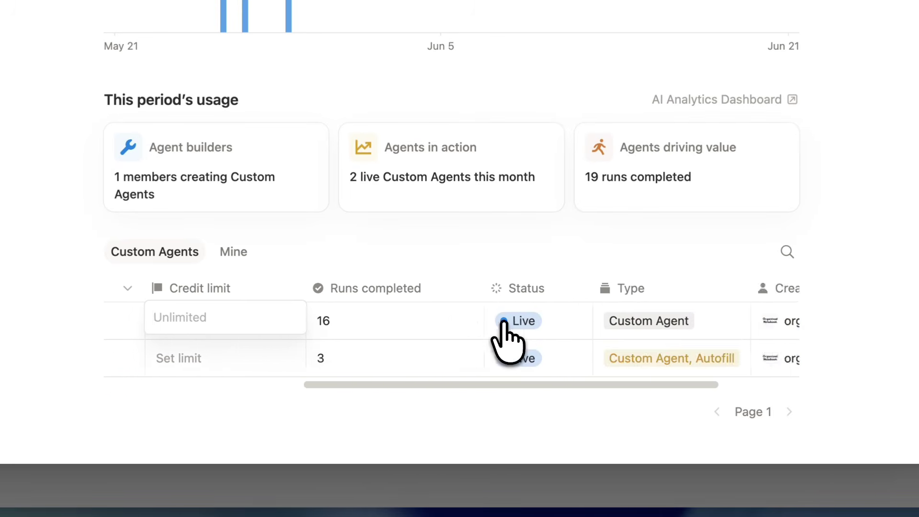
{"action": "scroll", "coordinate": [504, 335], "scroll_direction": "right", "scroll_amount": 3}
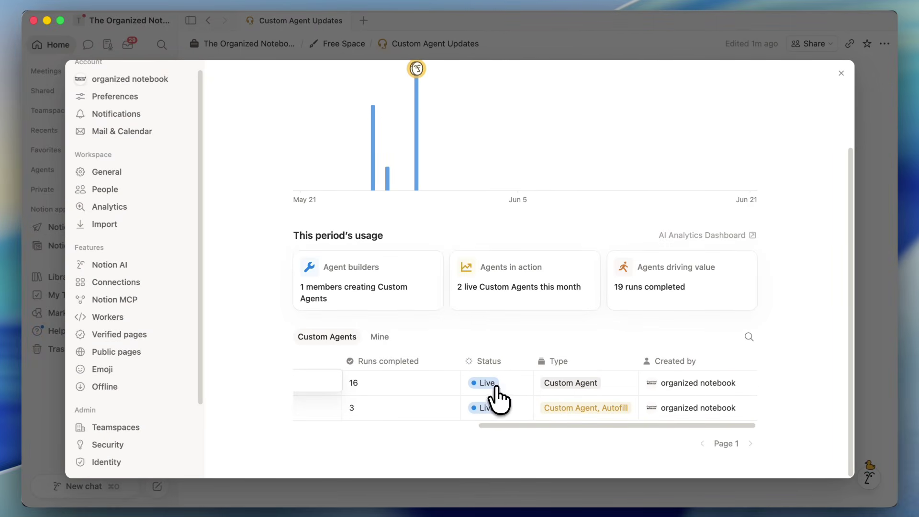
{"action": "scroll", "coordinate": [587, 391], "scroll_direction": "left", "scroll_amount": 10}
{"action": "scroll", "coordinate": [562, 294], "scroll_direction": "up", "scroll_amount": 5}
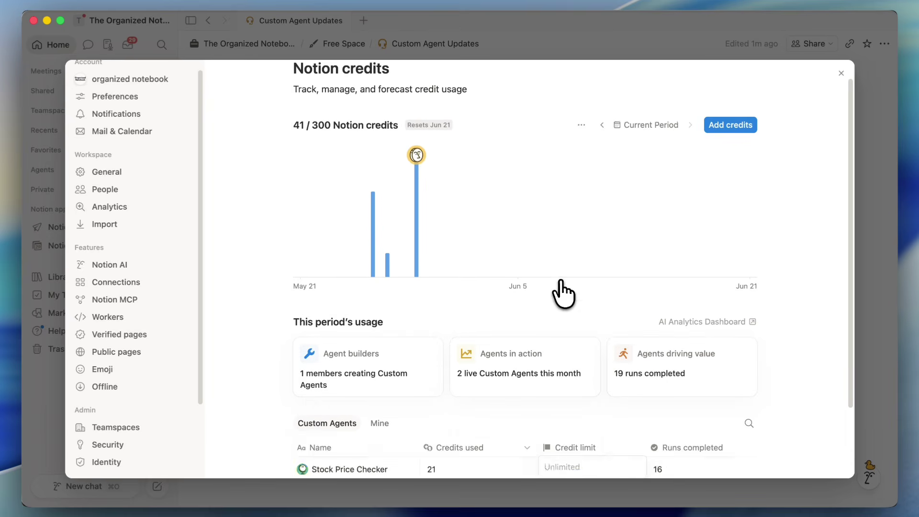
{"action": "left_click", "coordinate": [525, 51]}
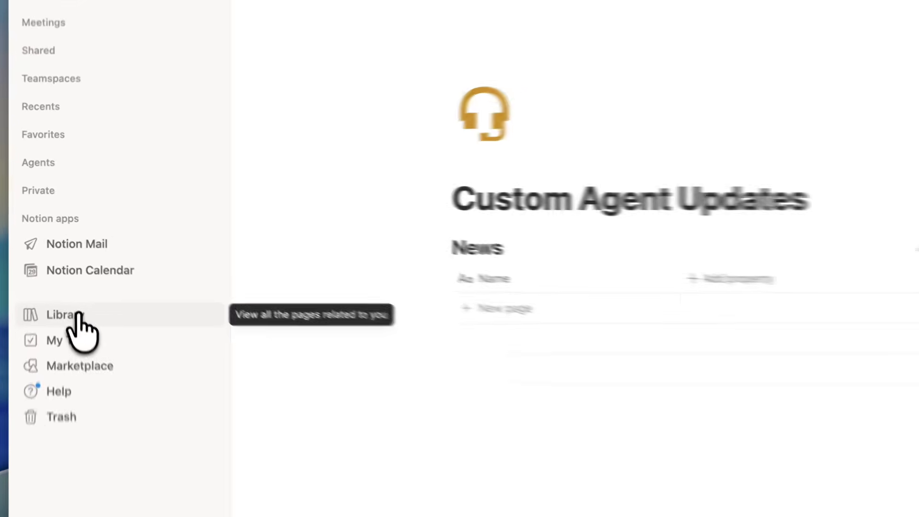
Open the Agents section of the Library and look through the favorite and remaining agents
{"action": "left_click", "coordinate": [77, 317]}
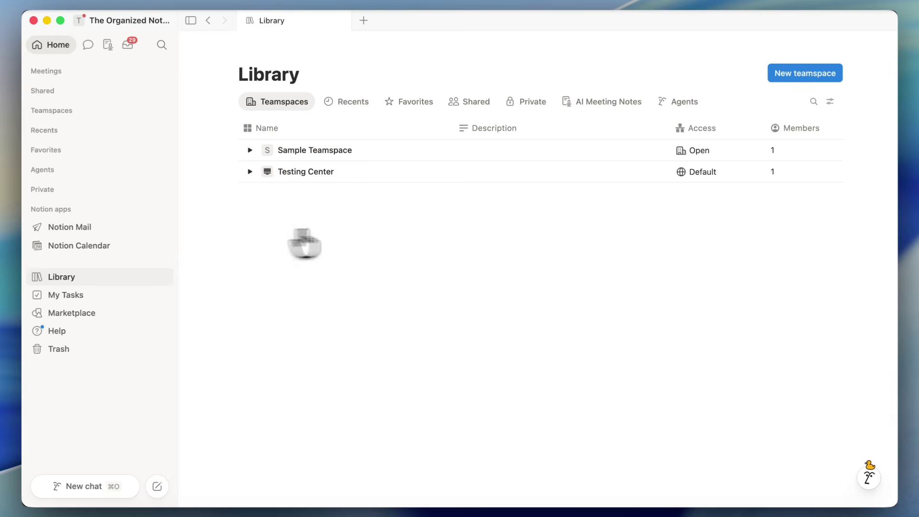
{"action": "left_click", "coordinate": [682, 99]}
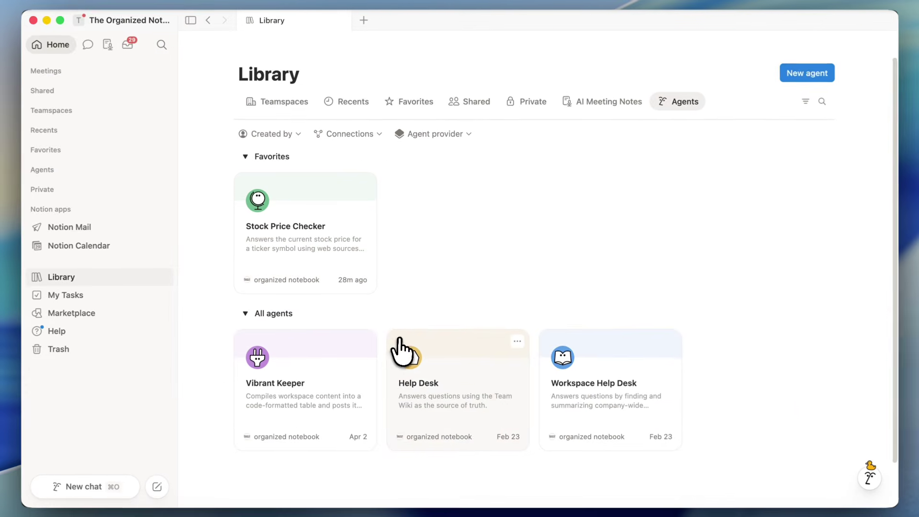
{"action": "scroll", "coordinate": [512, 334], "scroll_direction": "down", "scroll_amount": 2}
{"action": "scroll", "coordinate": [518, 334], "scroll_direction": "up", "scroll_amount": 2}
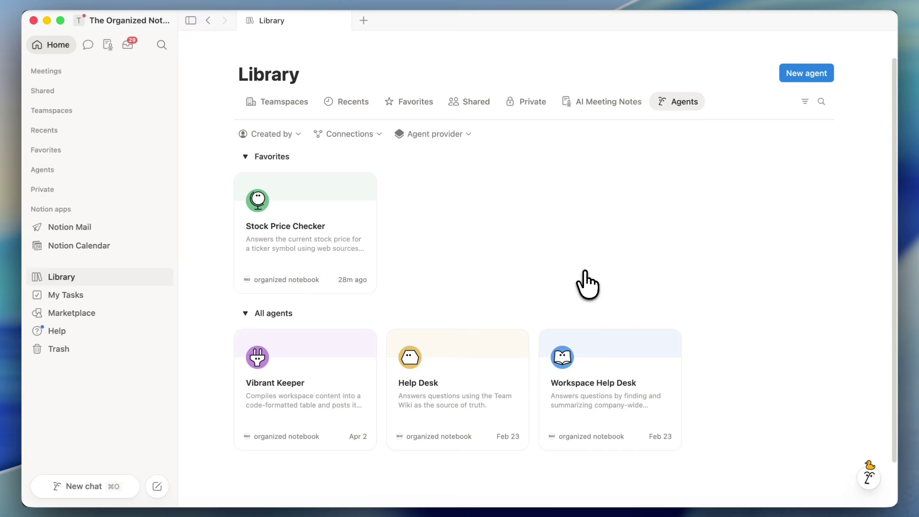
Open the Help Desk agent's settings and review its Tools and access and Advanced sections
{"action": "left_click", "coordinate": [445, 378]}
{"action": "left_click", "coordinate": [779, 45]}
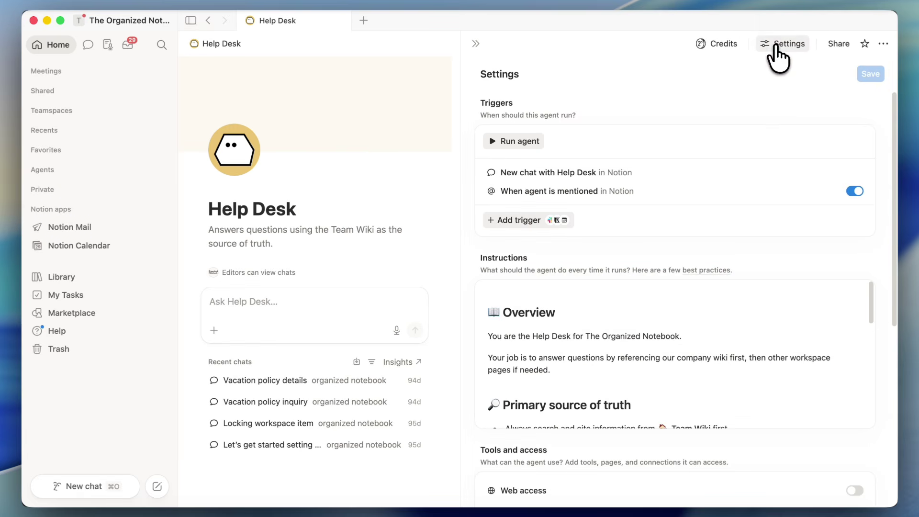
{"action": "scroll", "coordinate": [727, 258], "scroll_direction": "down", "scroll_amount": 6}
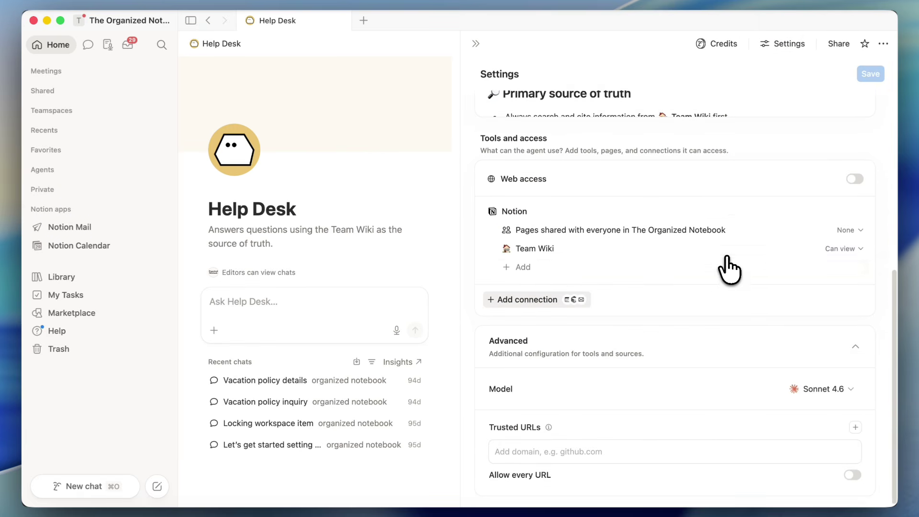
Review Slack's capabilities and triggers among the connections available to the Help Desk agent and start connecting Slack
{"action": "left_click", "coordinate": [529, 300]}
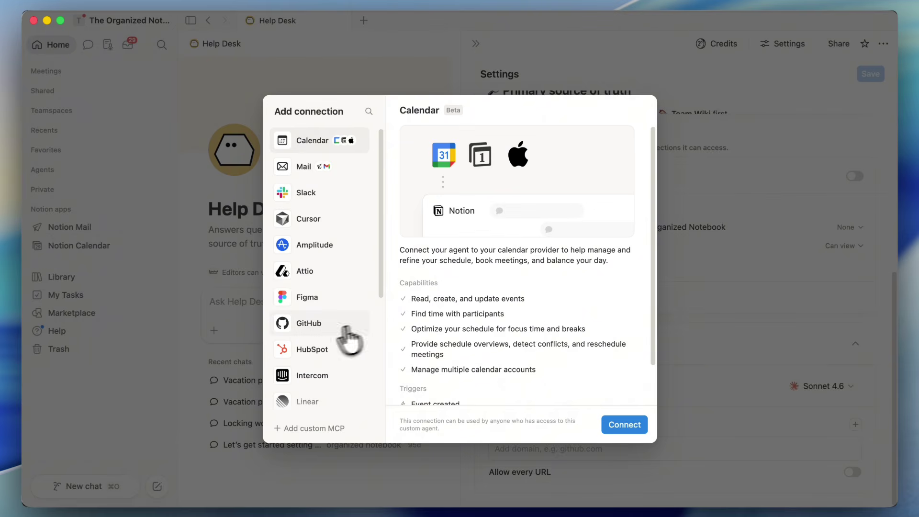
{"action": "scroll", "coordinate": [335, 340], "scroll_direction": "down", "scroll_amount": 1}
{"action": "left_click", "coordinate": [317, 163]}
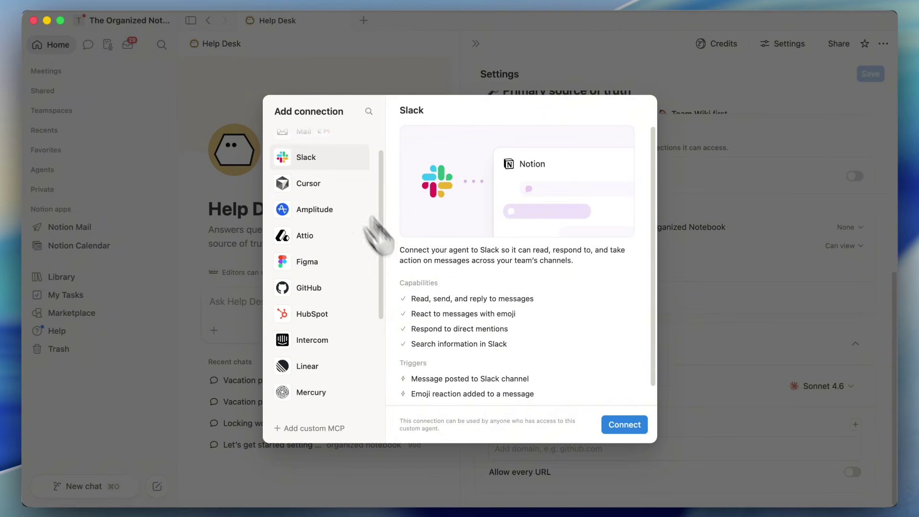
{"action": "scroll", "coordinate": [454, 329], "scroll_direction": "down", "scroll_amount": 2}
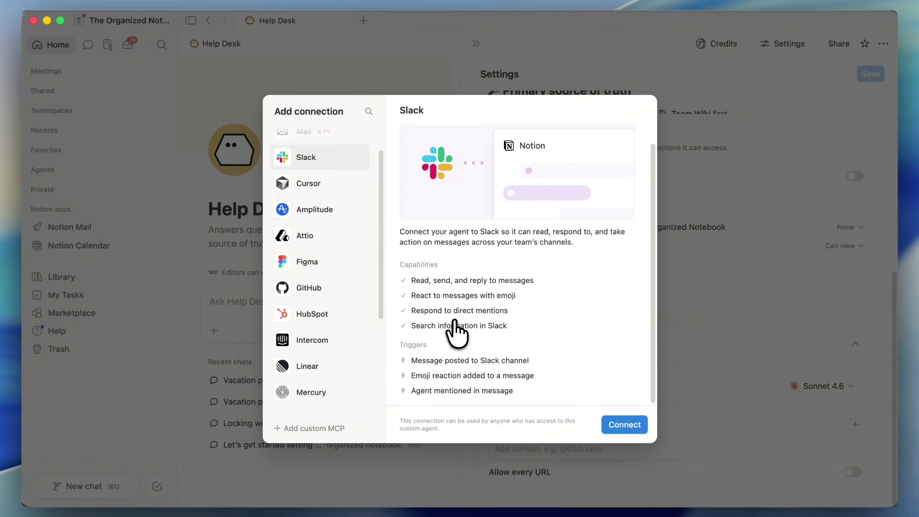
{"action": "left_click", "coordinate": [627, 425]}
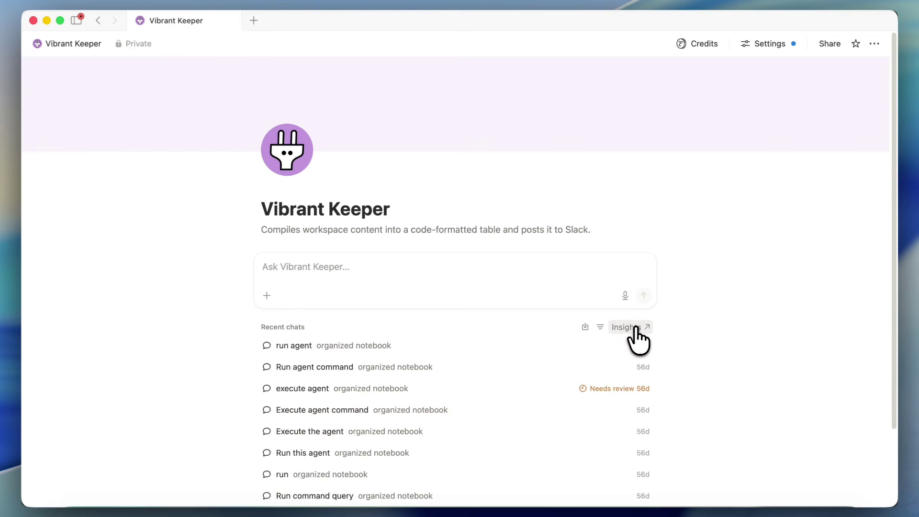
View the Insights of the Vibrant Keeper agent and return to its main page
{"action": "left_click", "coordinate": [631, 327]}
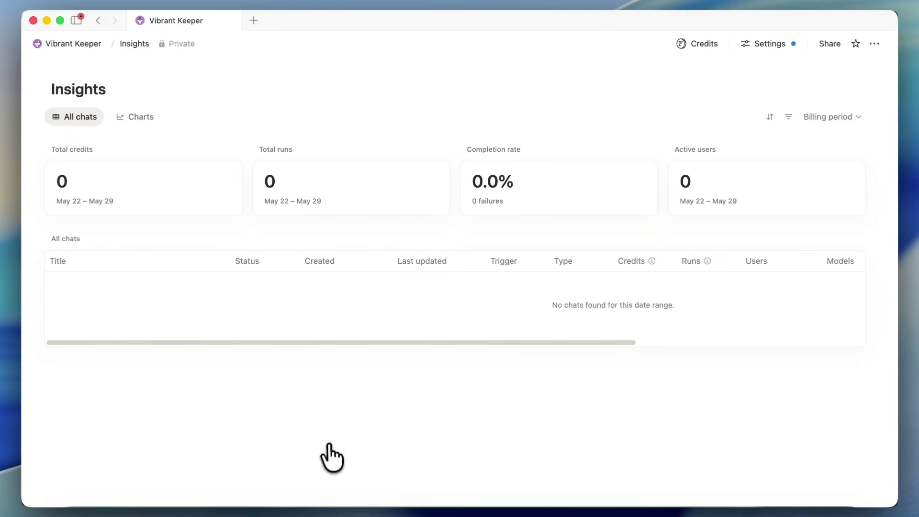
{"action": "left_click", "coordinate": [91, 45]}
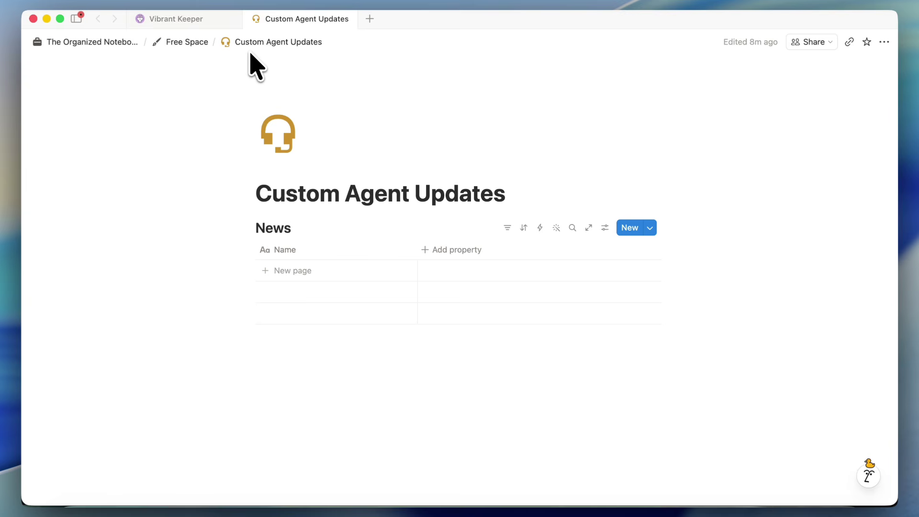
Add a page named Notion to the News database on the Custom Agent Updates page
{"action": "left_click", "coordinate": [324, 276]}
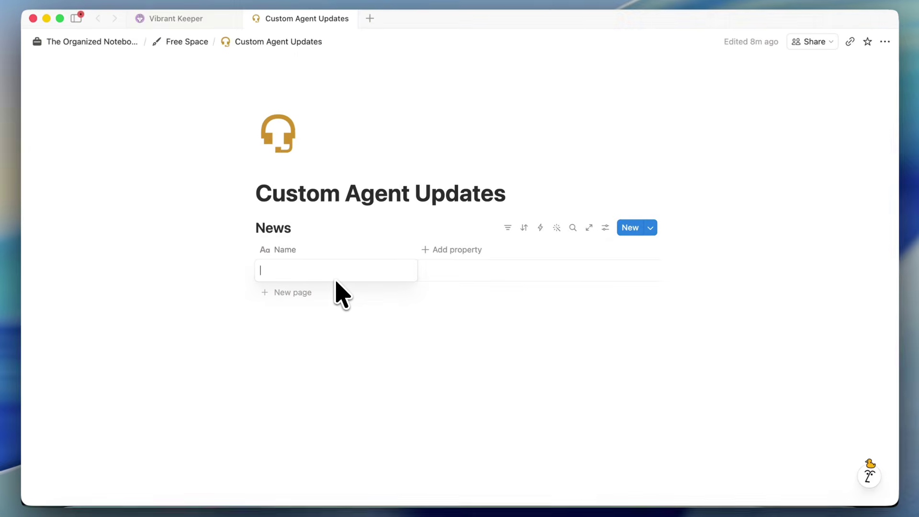
{"action": "type", "text": "Notion"}
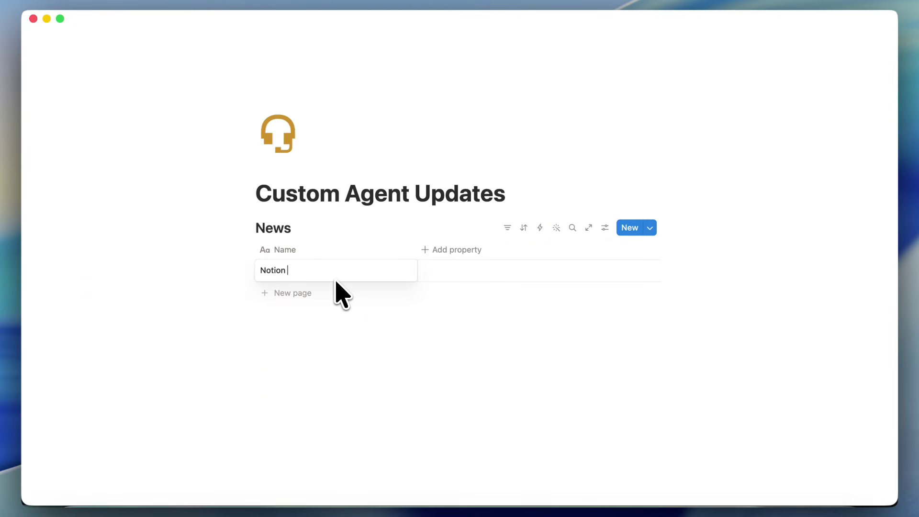
{"action": "key", "text": "Return"}
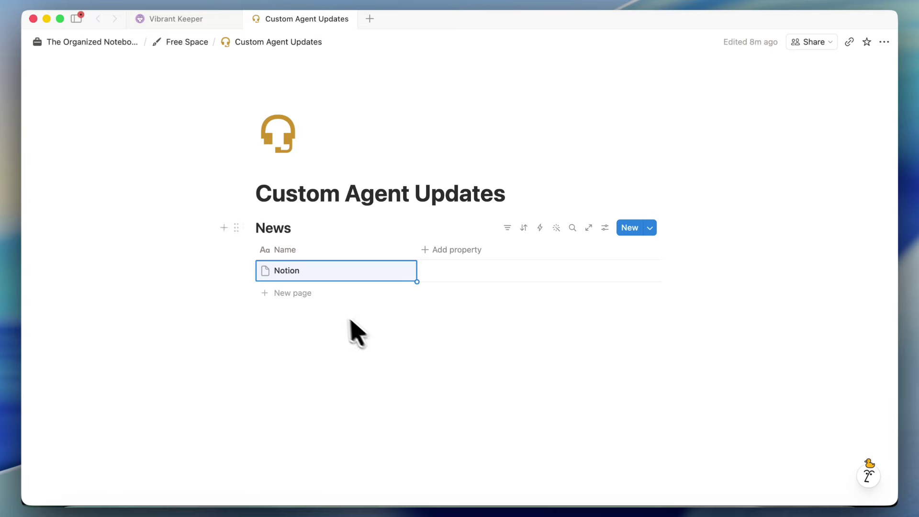
Add a text property to the News database and name it Latest News About Company
{"action": "left_click", "coordinate": [445, 249]}
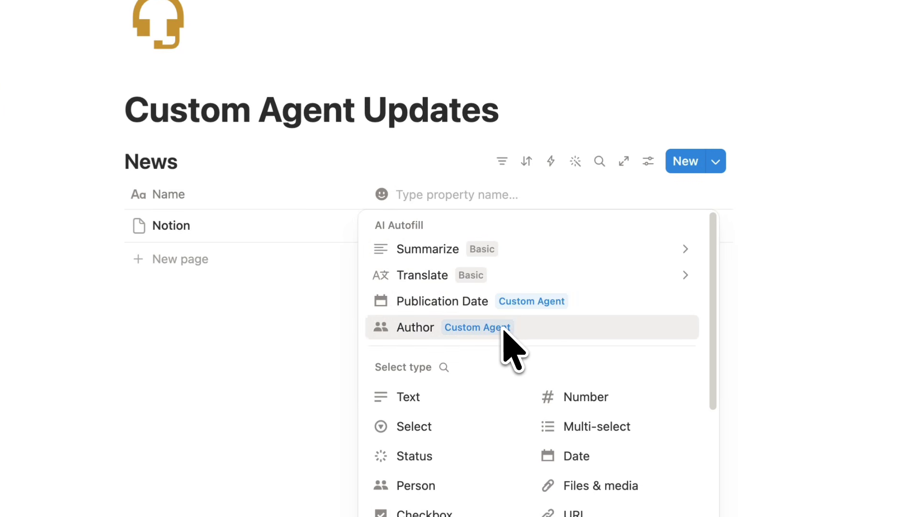
{"action": "scroll", "coordinate": [500, 349], "scroll_direction": "down", "scroll_amount": 1}
{"action": "left_click", "coordinate": [418, 374]}
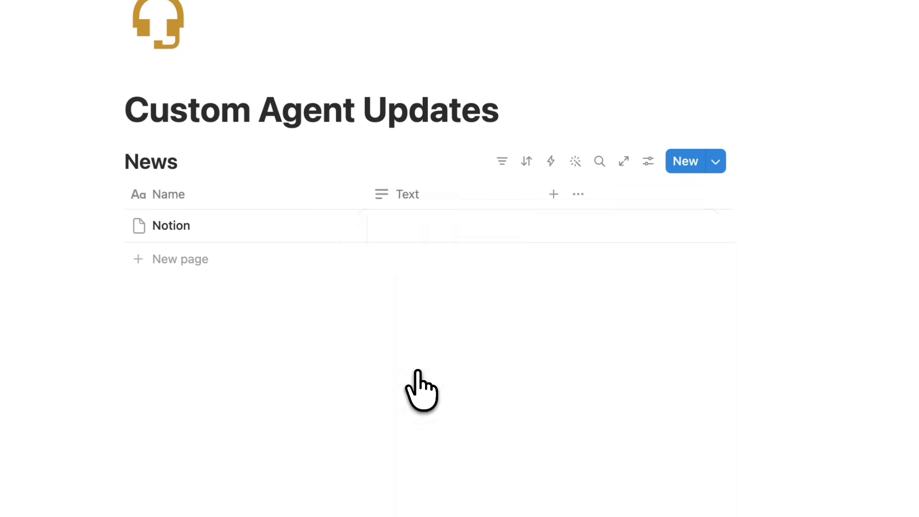
{"action": "left_click", "coordinate": [428, 194]}
{"action": "left_click", "coordinate": [431, 235]}
{"action": "double_click", "coordinate": [429, 204]}
{"action": "key", "text": "BackSpace"}
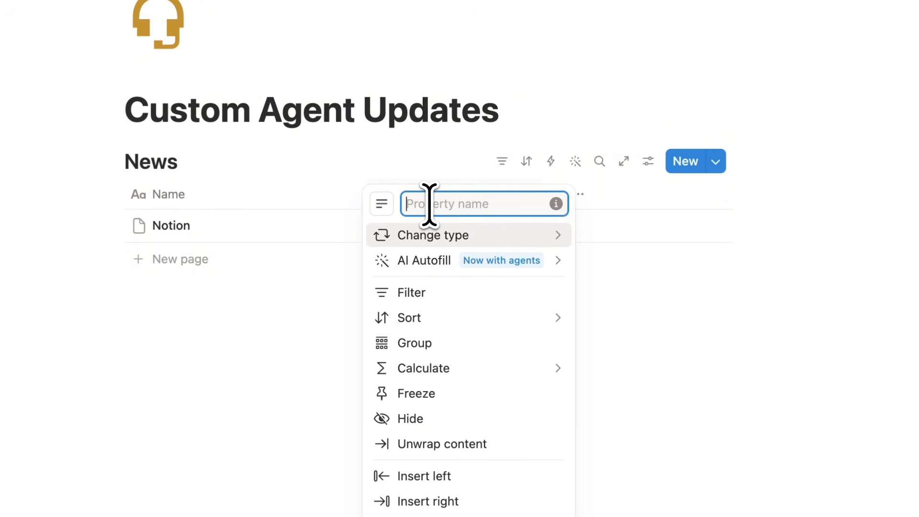
{"action": "type", "text": "Latest Newst News About Company"}
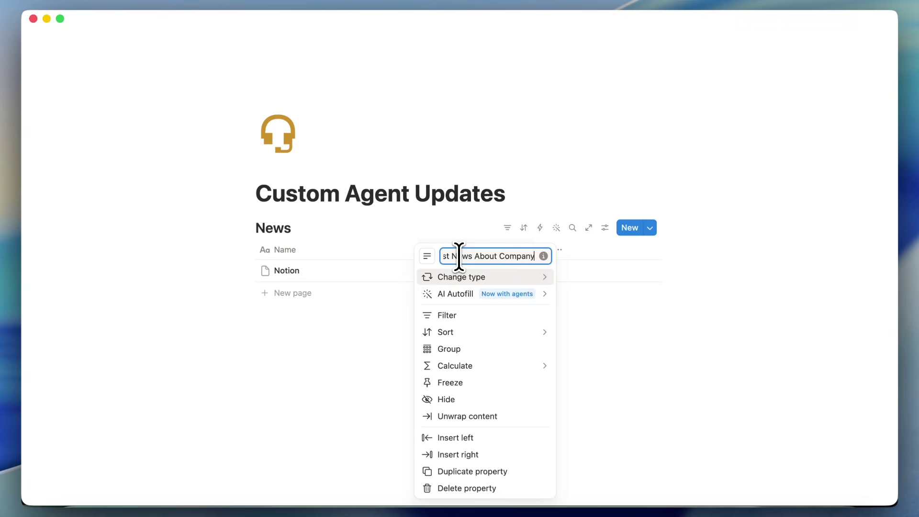
Set up Custom Agent autofill for Latest News About Company with the instructions "Pull up latest information about the company listed in the Name section."
{"action": "left_click", "coordinate": [457, 295]}
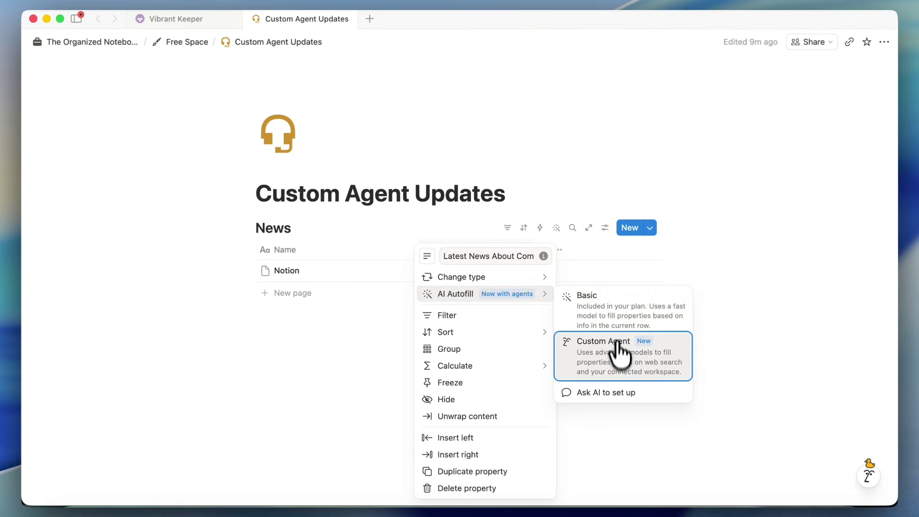
{"action": "left_click", "coordinate": [617, 366]}
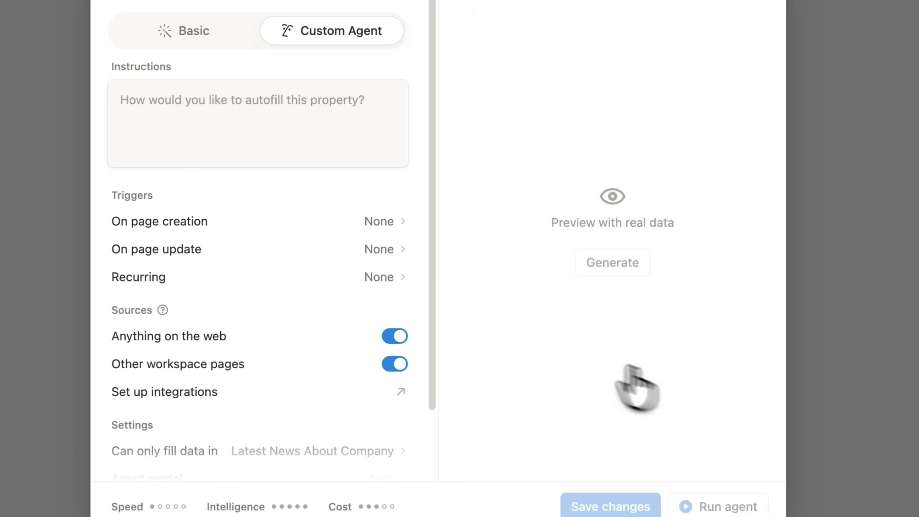
{"action": "left_click", "coordinate": [184, 102]}
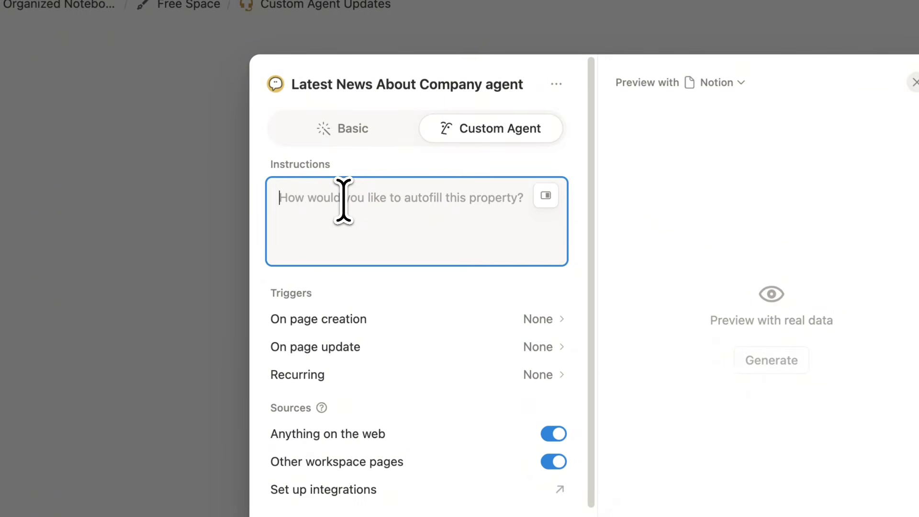
{"action": "type", "text": "Pull up late"}
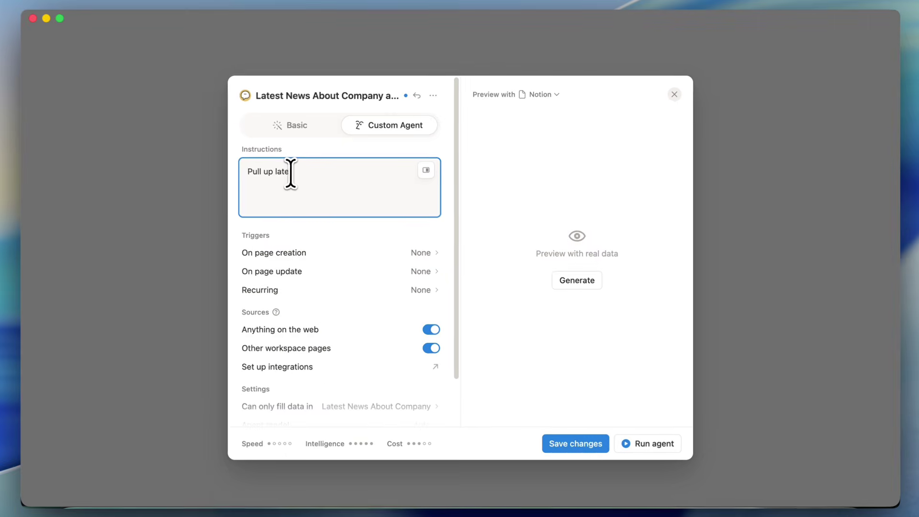
{"action": "type", "text": "st information about the co"}
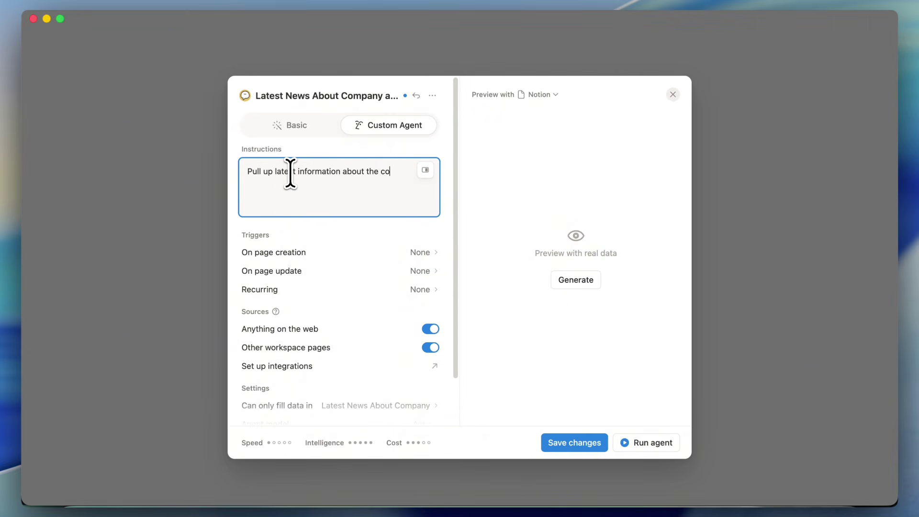
{"action": "type", "text": "mpany listed in the Name section."}
Compare the Basic and Custom Agent autofill modes and review the custom agent's triggers, including Recurring, its sources and its settings
{"action": "scroll", "coordinate": [311, 239], "scroll_direction": "down", "scroll_amount": 1}
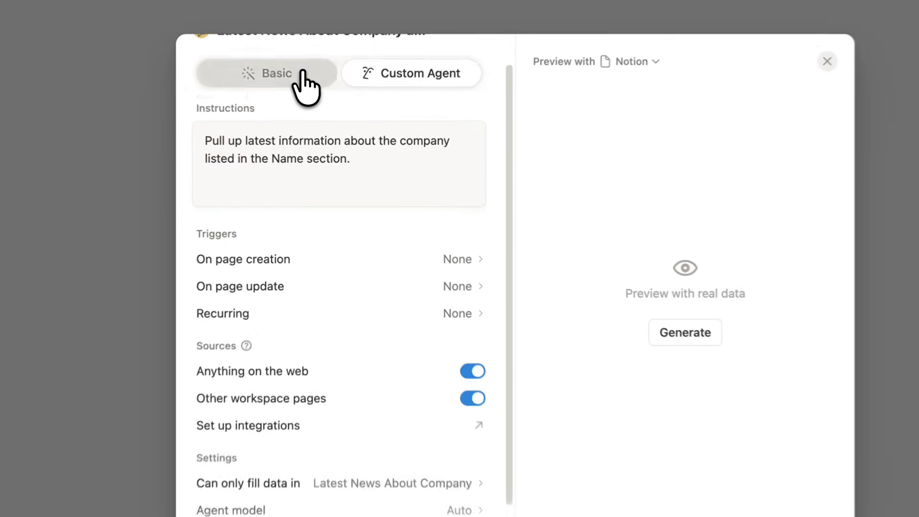
{"action": "left_click", "coordinate": [302, 102]}
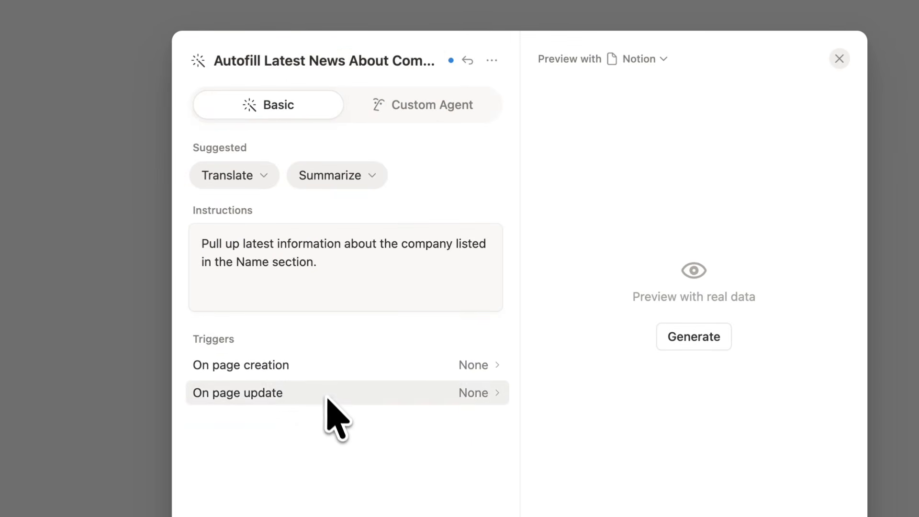
{"action": "left_click", "coordinate": [430, 111]}
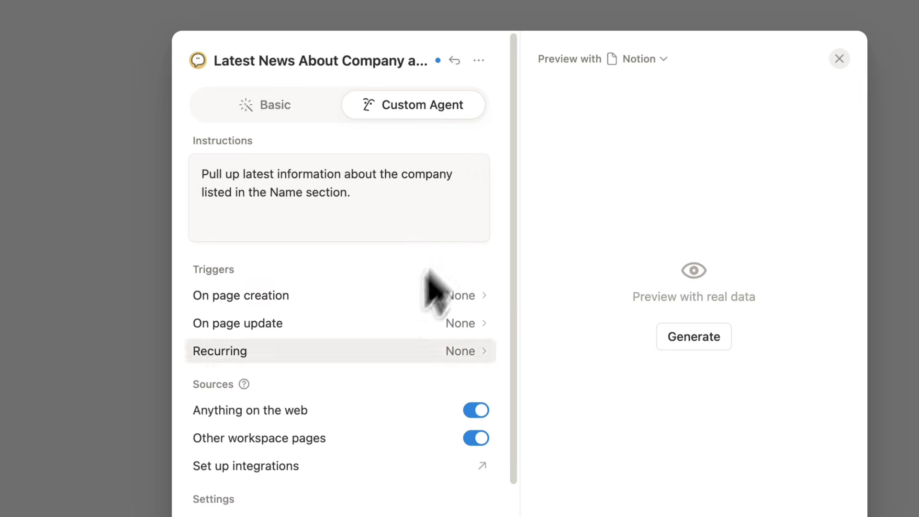
{"action": "scroll", "coordinate": [392, 356], "scroll_direction": "down", "scroll_amount": 3}
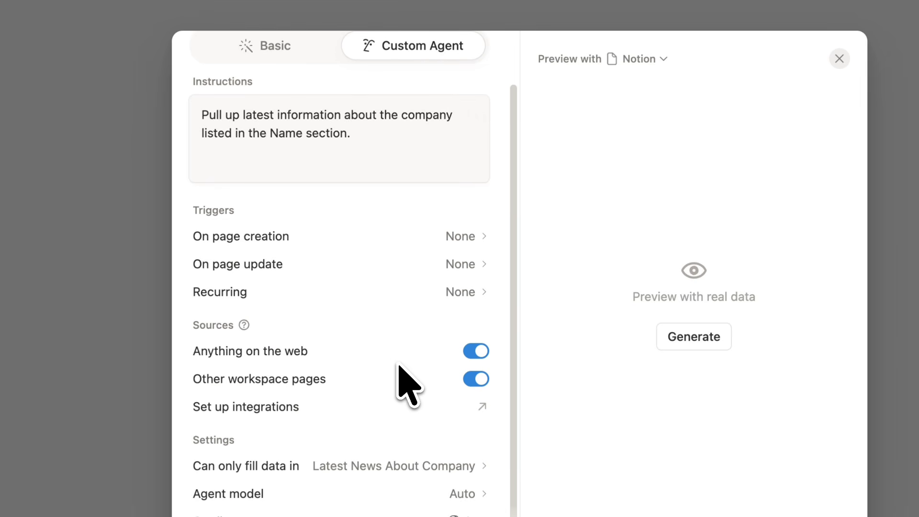
{"action": "left_click", "coordinate": [460, 293]}
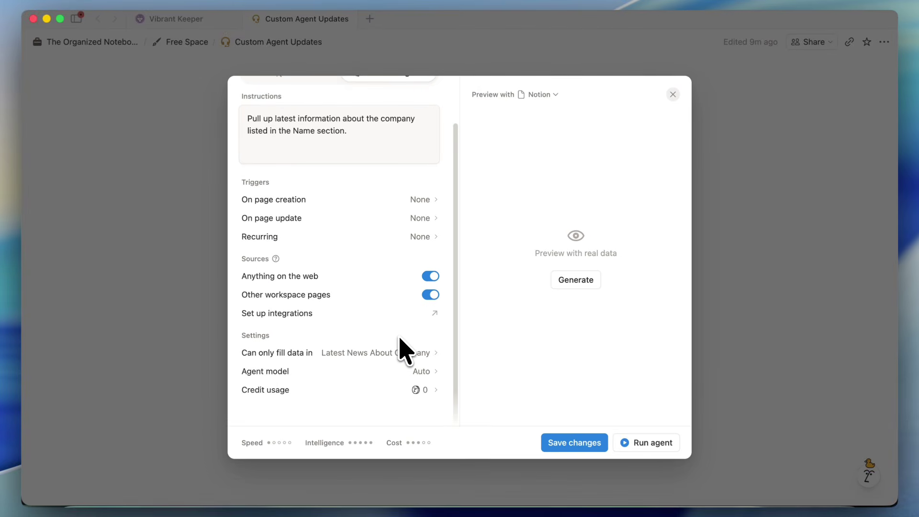
Save the autofill agent and run it on the Latest News About Company cell of the Notion row
{"action": "left_click", "coordinate": [579, 443]}
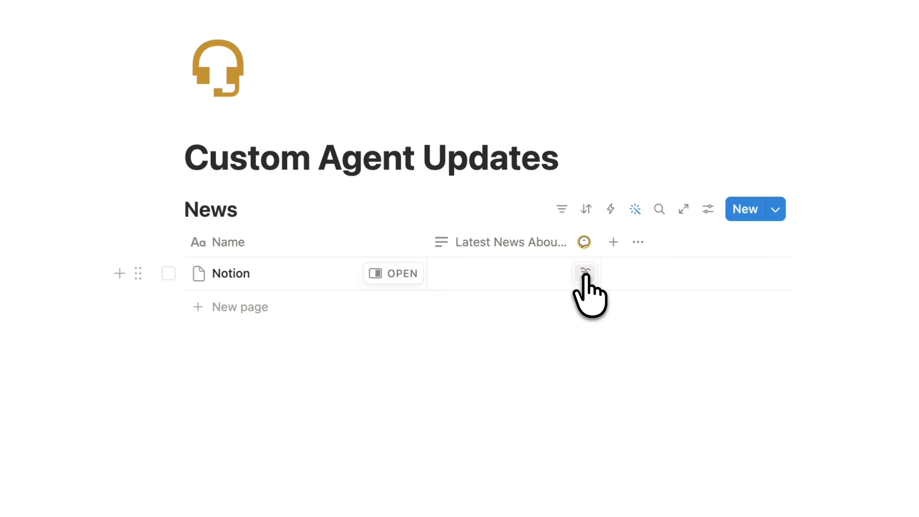
{"action": "left_click", "coordinate": [585, 274]}
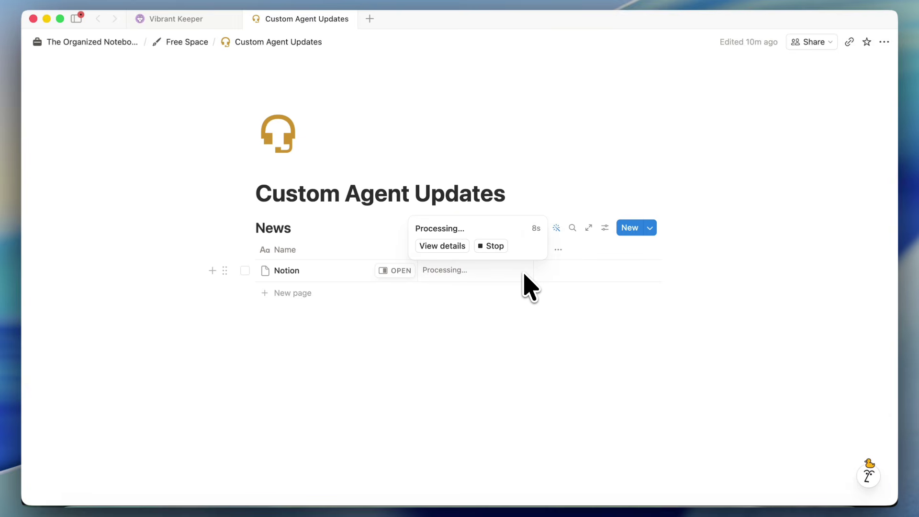
{"action": "scroll", "coordinate": [596, 328], "scroll_direction": "down", "scroll_amount": 3}
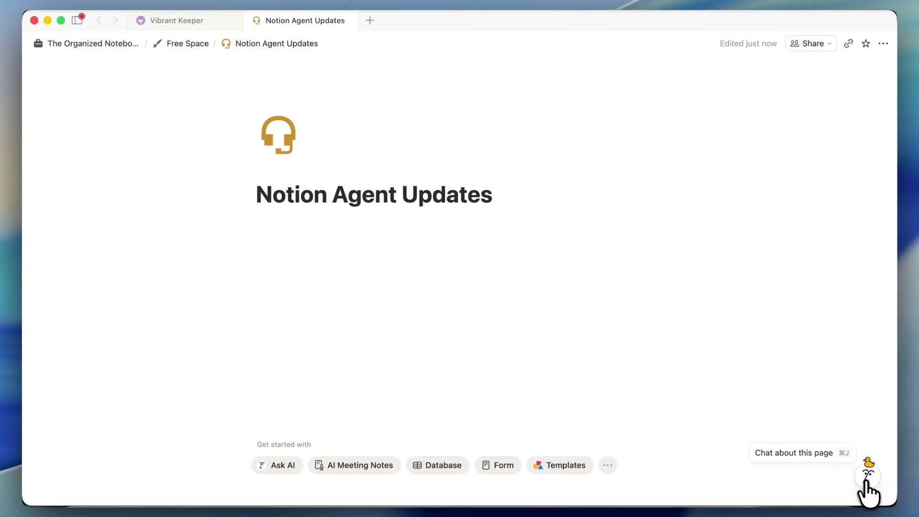
Open an AI chat on the Notion Agent Updates page and send a dictated request to add a task to buy groceries tomorrow
{"action": "left_click", "coordinate": [867, 477]}
{"action": "key", "text": "super+backslash"}
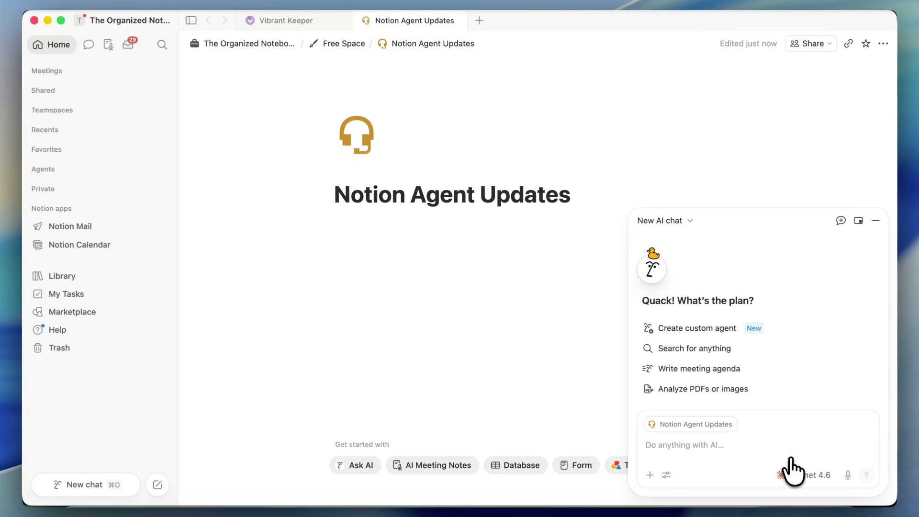
{"action": "left_click", "coordinate": [848, 475]}
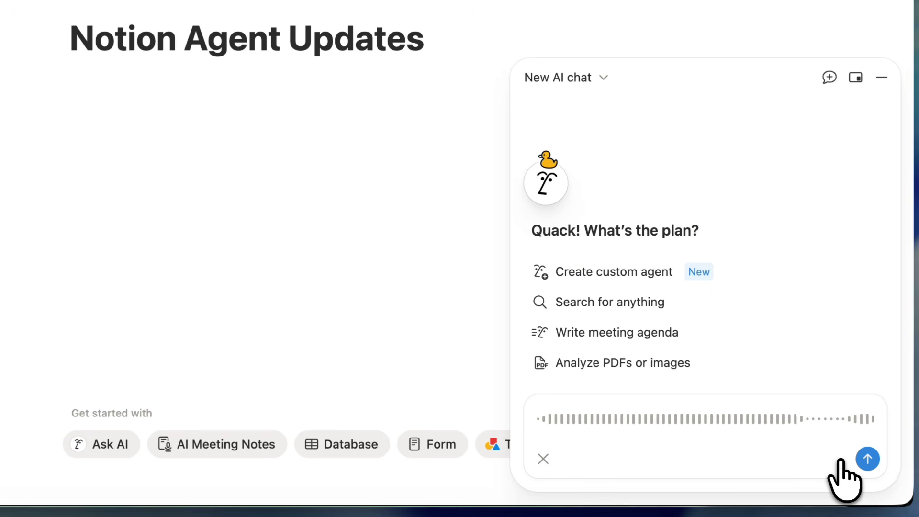
{"action": "left_click", "coordinate": [867, 459]}
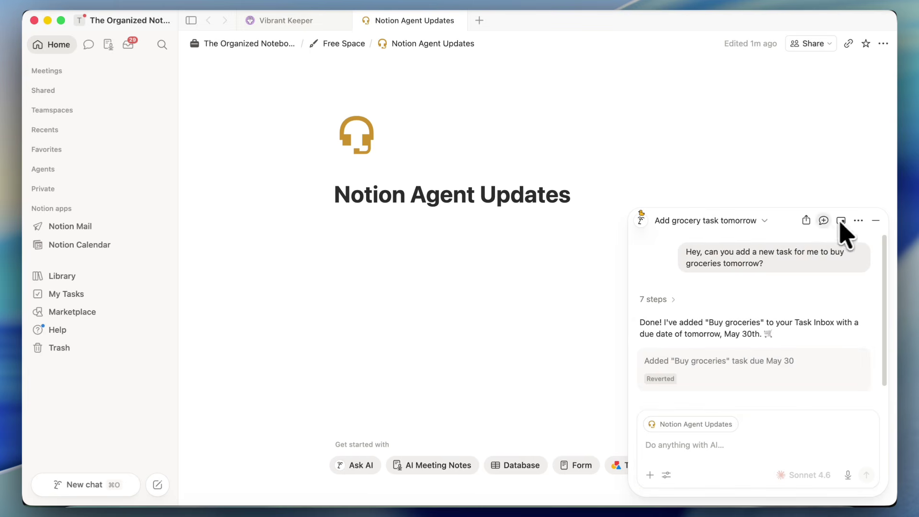
Share the grocery task chat by creating a link that anyone on the web can view
{"action": "left_click", "coordinate": [806, 221]}
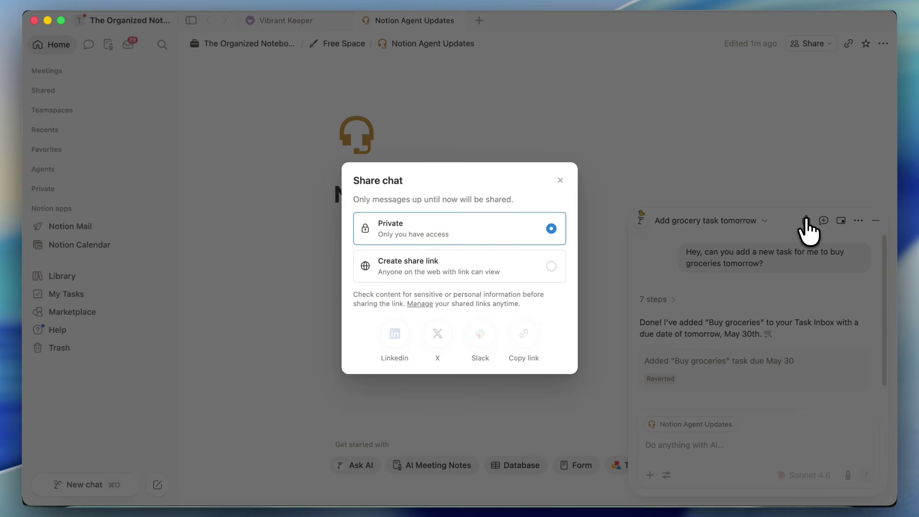
{"action": "left_click", "coordinate": [499, 276]}
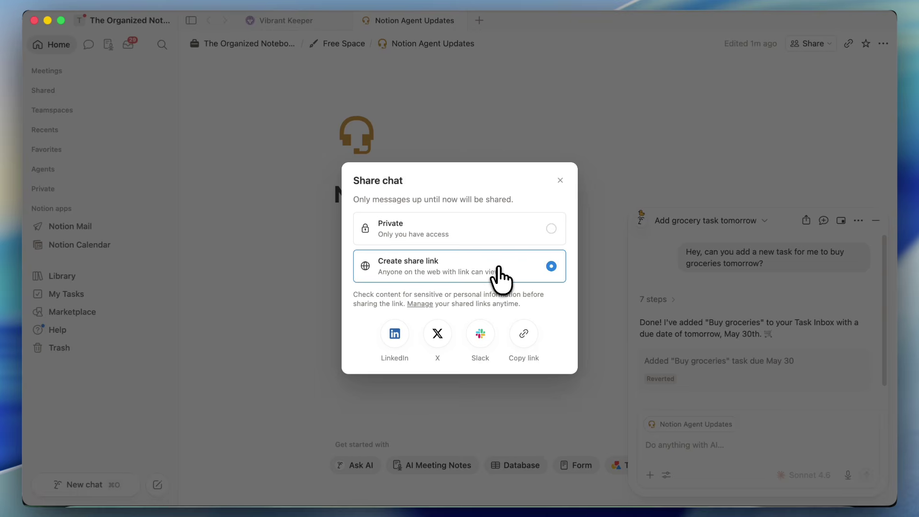
Ask the AI chat to "Schedule a meeting for tomorrow" and choose Discovery call as the meeting's topic
{"action": "left_click", "coordinate": [682, 449]}
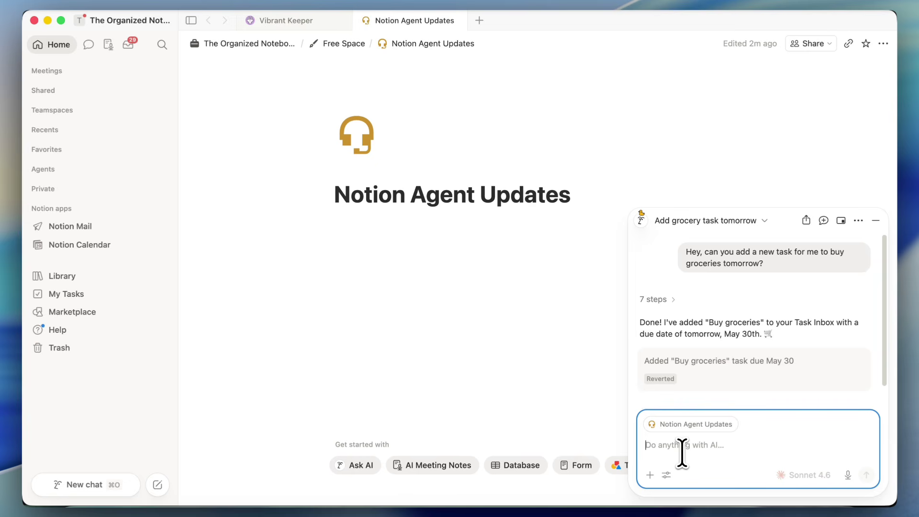
{"action": "type", "text": "Schedule a meeting for to"}
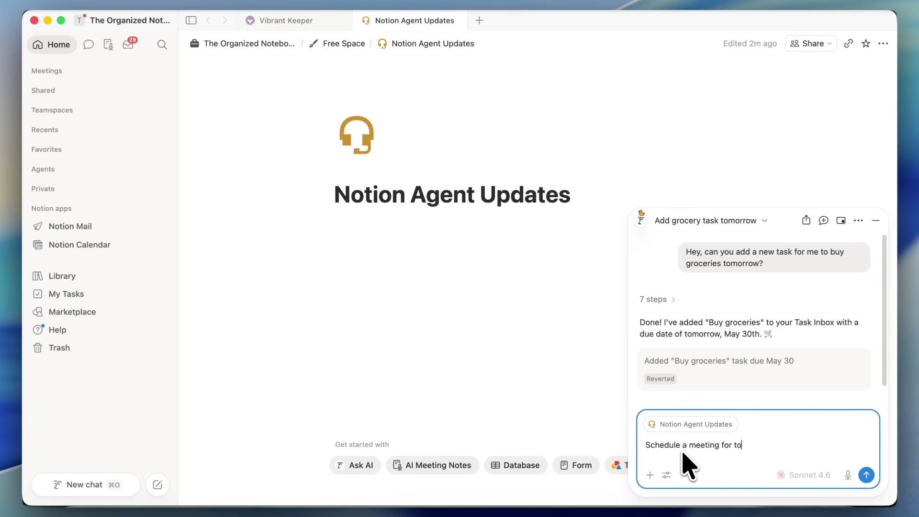
{"action": "type", "text": "morrow"}
{"action": "key", "text": "Return"}
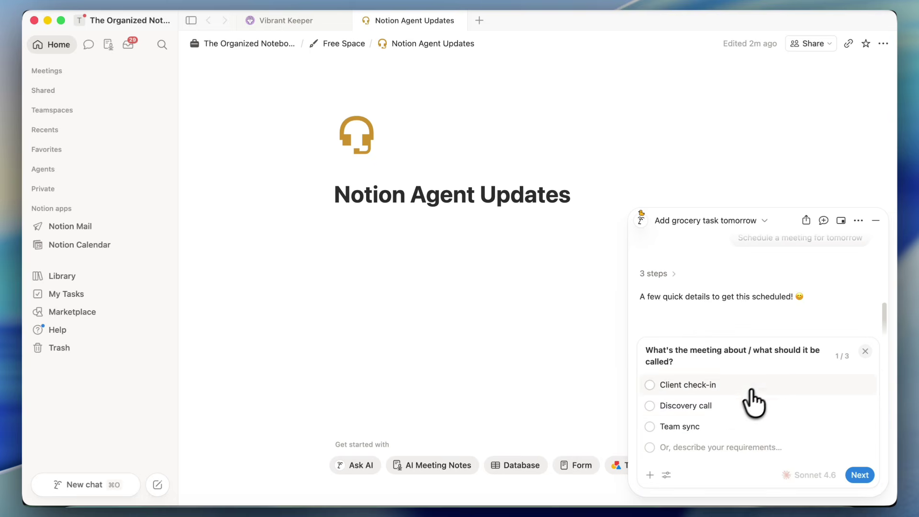
{"action": "left_click", "coordinate": [716, 410]}
{"action": "left_click", "coordinate": [861, 479]}
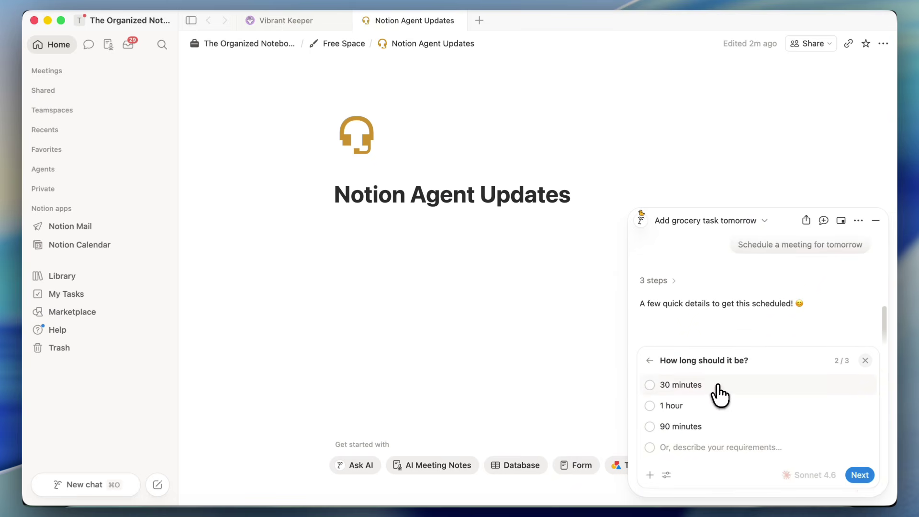
Answer the meeting's remaining follow-up questions with 30 minutes and Just me / block time, send them, and open the Discovery Call event in Notion Calendar
{"action": "left_click", "coordinate": [715, 391]}
{"action": "left_click", "coordinate": [859, 474]}
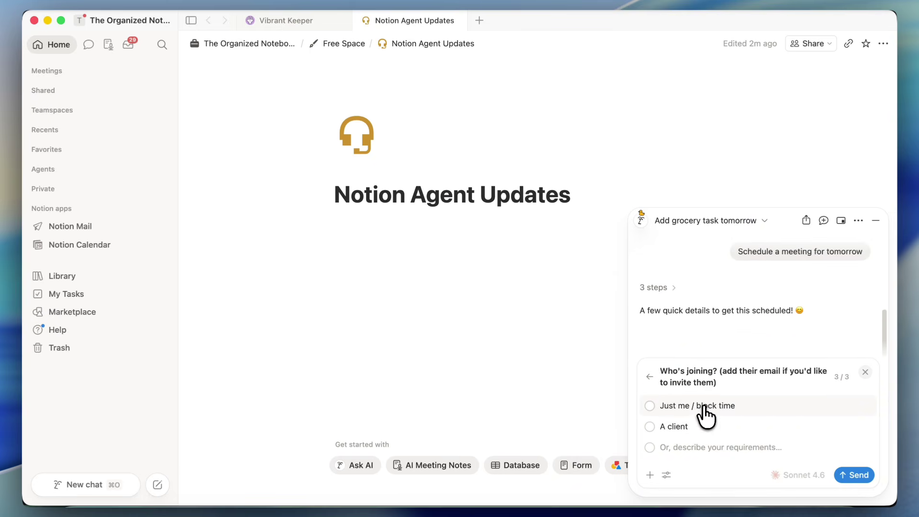
{"action": "left_click", "coordinate": [699, 408]}
{"action": "left_click", "coordinate": [855, 475]}
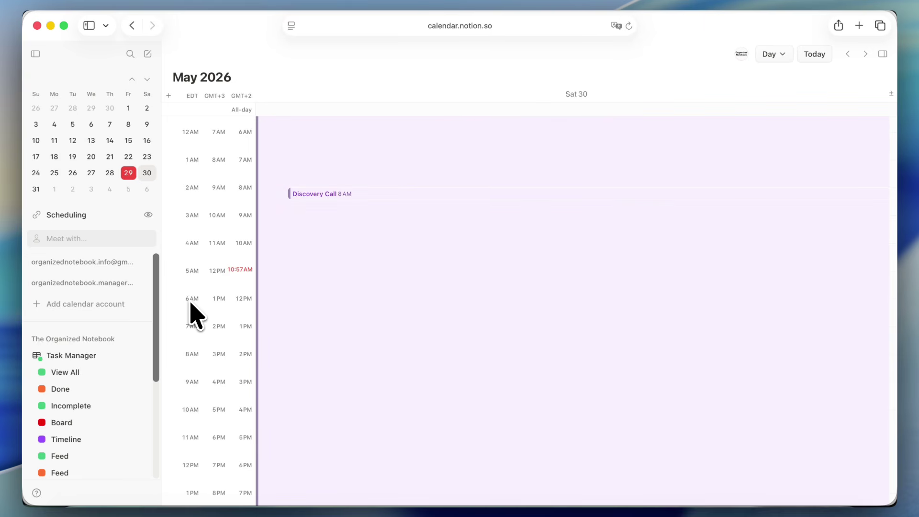
{"action": "left_click", "coordinate": [322, 194]}
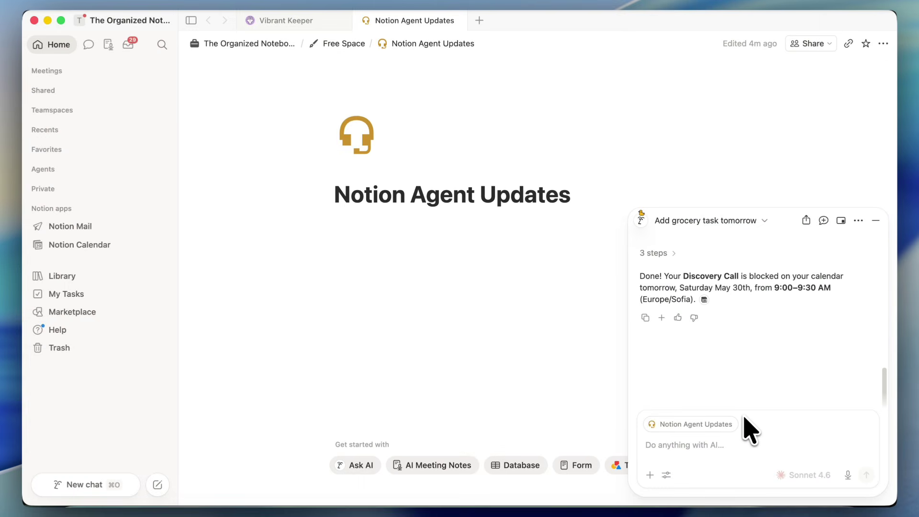
Switch the AI chat to Plan mode and request a 3-month calendar with tasks inside to plan for a website redesign
{"action": "left_click", "coordinate": [718, 446]}
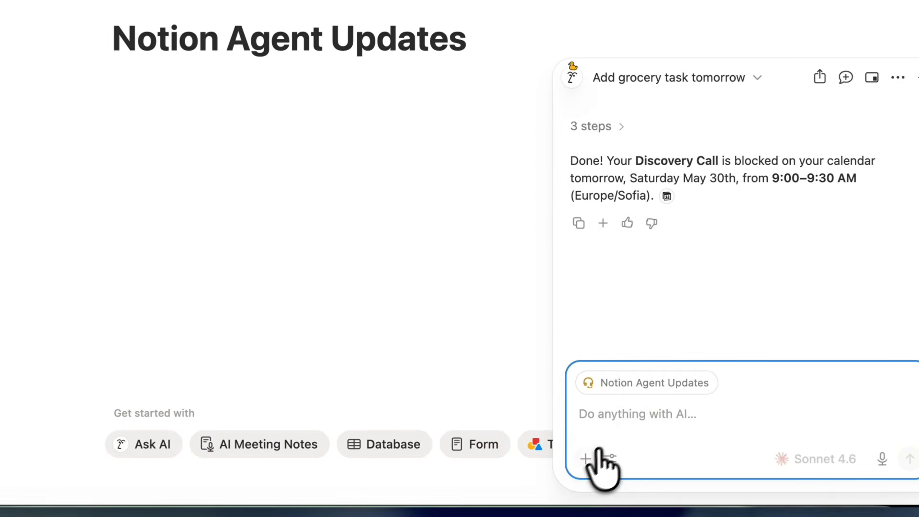
{"action": "left_click", "coordinate": [611, 458]}
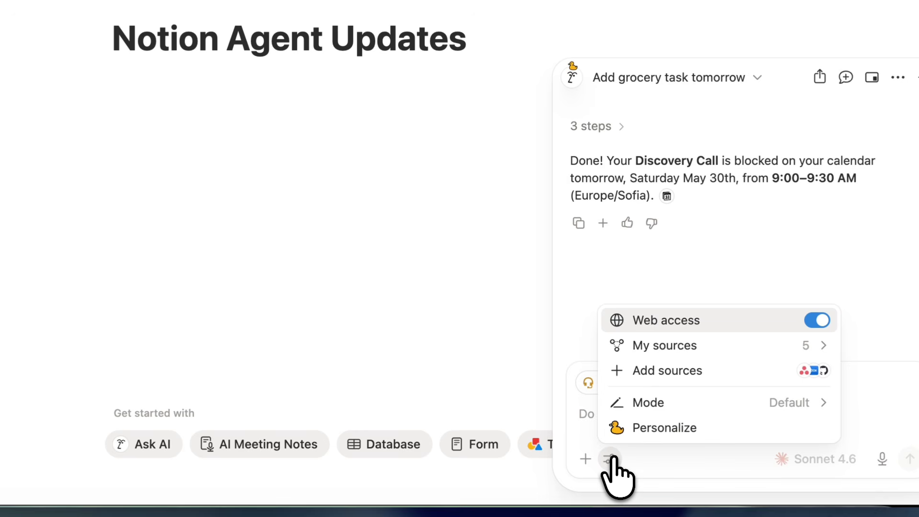
{"action": "mouse_move", "coordinate": [660, 410]}
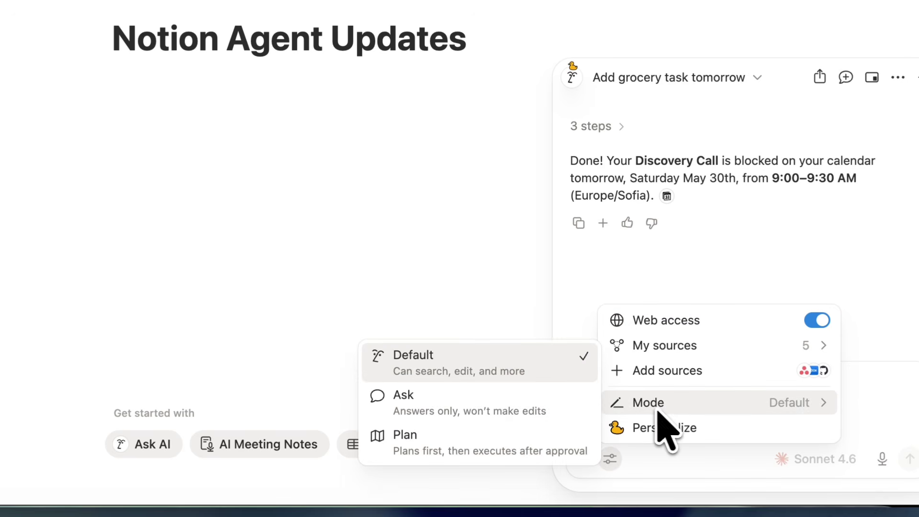
{"action": "left_click", "coordinate": [458, 438]}
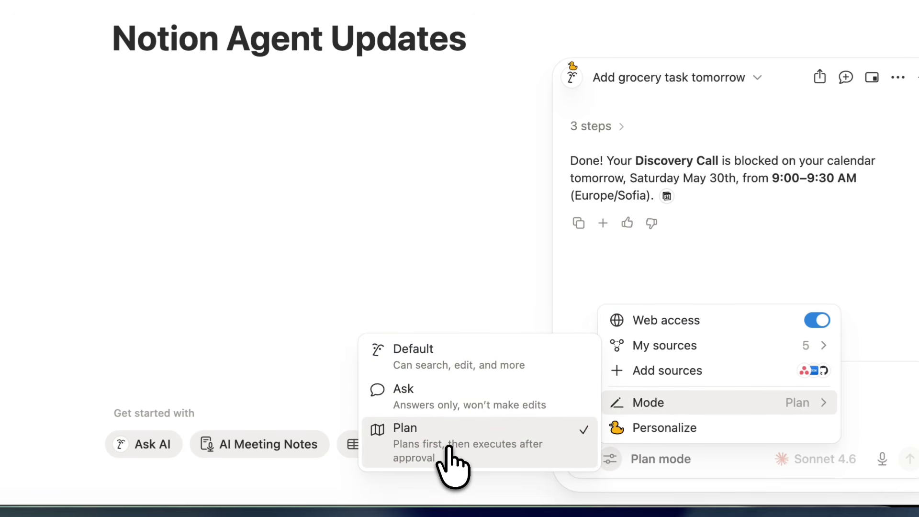
{"action": "left_click", "coordinate": [618, 293]}
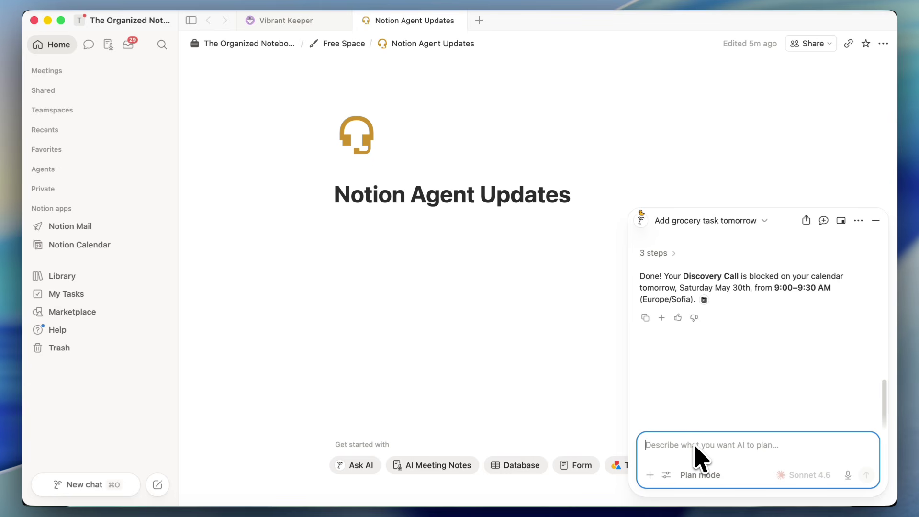
{"action": "type", "text": "3"}
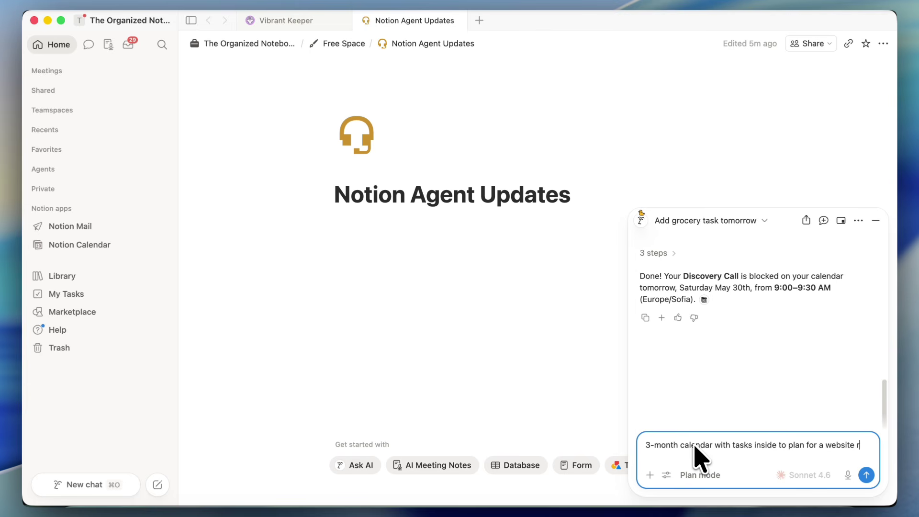
{"action": "key", "text": "Return"}
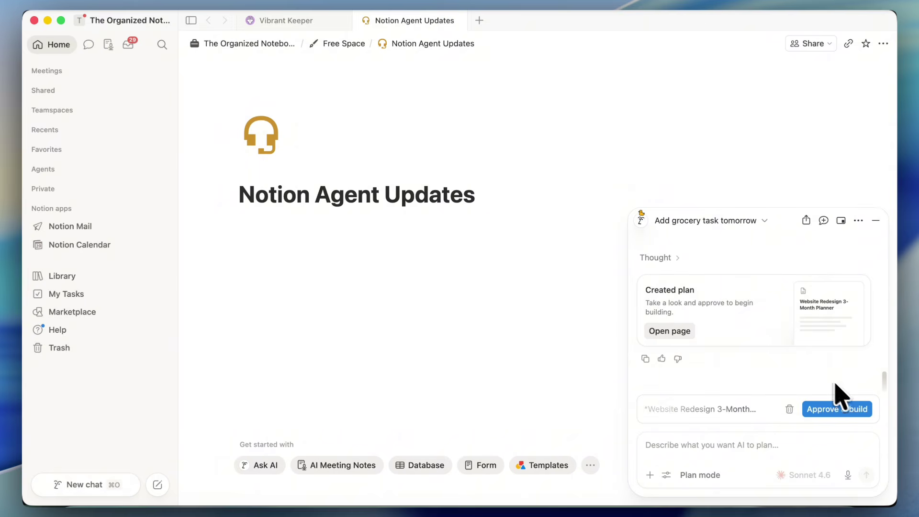
Open the created plan page and review its overview, database schema, views, starter tasks and architecture diagram
{"action": "left_click", "coordinate": [734, 333]}
{"action": "scroll", "coordinate": [486, 292], "scroll_direction": "down", "scroll_amount": 10}
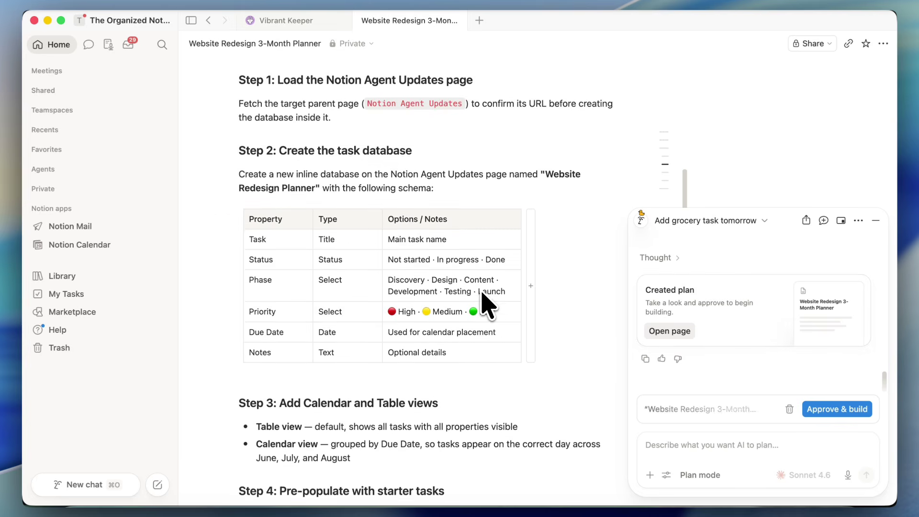
{"action": "scroll", "coordinate": [486, 306], "scroll_direction": "down", "scroll_amount": 8}
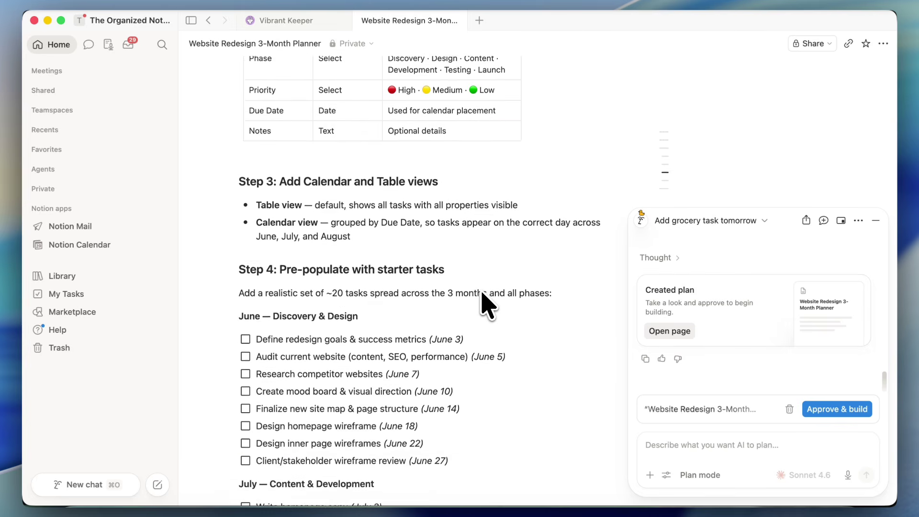
{"action": "scroll", "coordinate": [486, 306], "scroll_direction": "down", "scroll_amount": 10}
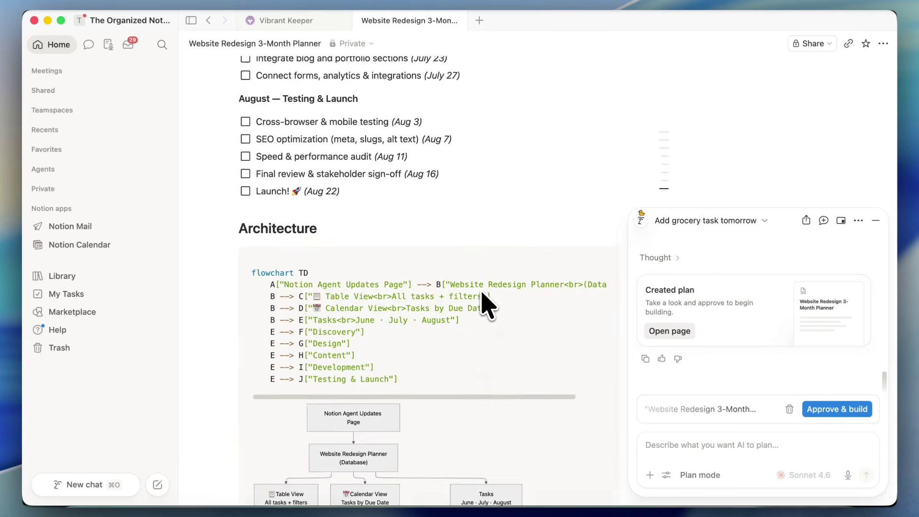
{"action": "scroll", "coordinate": [486, 303], "scroll_direction": "down", "scroll_amount": 3}
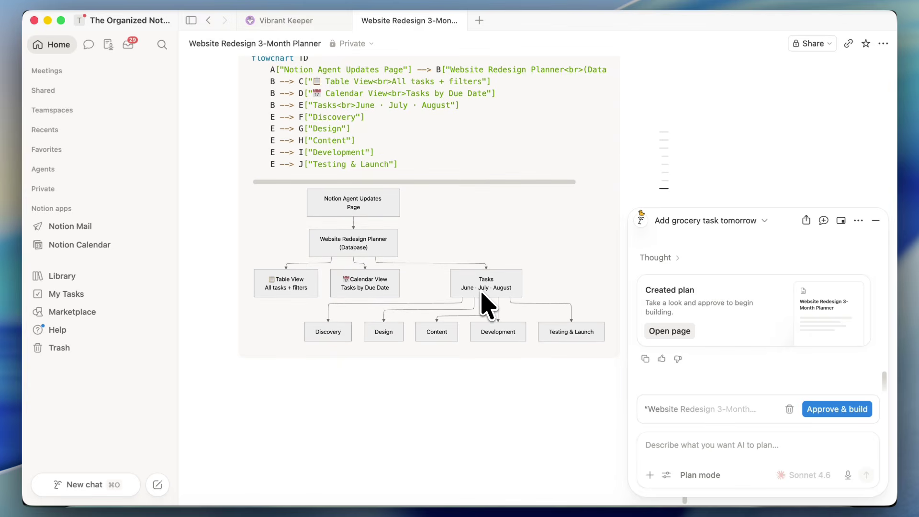
{"action": "scroll", "coordinate": [476, 328], "scroll_direction": "up", "scroll_amount": 5}
{"action": "scroll", "coordinate": [464, 239], "scroll_direction": "up", "scroll_amount": 15}
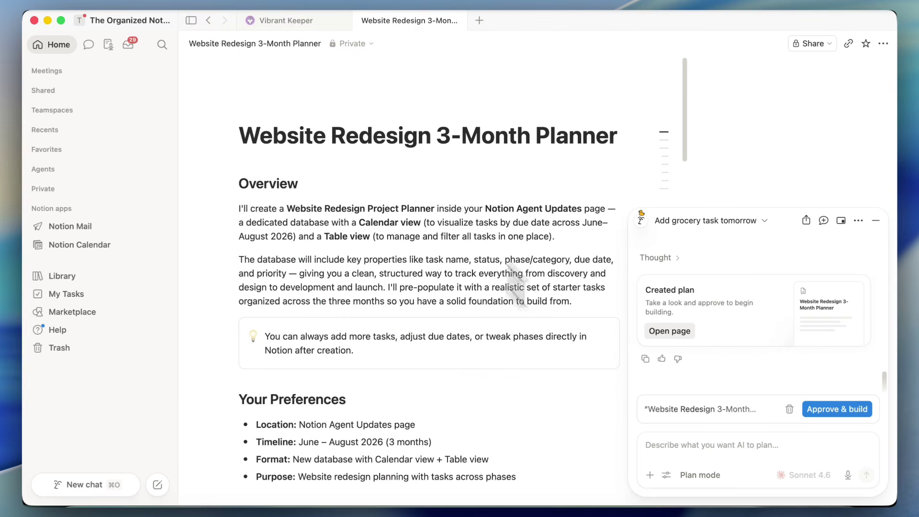
Approve and build the website redesign plan, and open the Website Redesign Planner database from the chat's reply
{"action": "left_click", "coordinate": [693, 452]}
{"action": "left_click", "coordinate": [838, 409]}
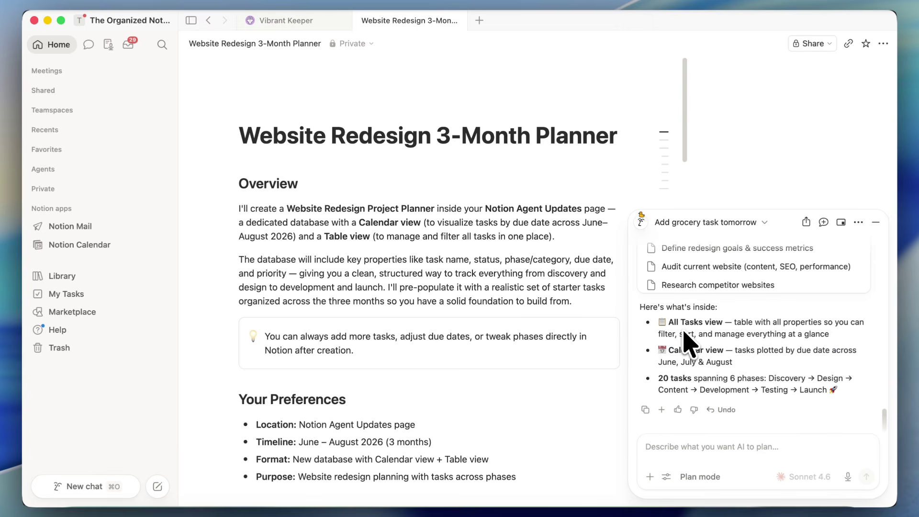
{"action": "scroll", "coordinate": [689, 342], "scroll_direction": "up", "scroll_amount": 3}
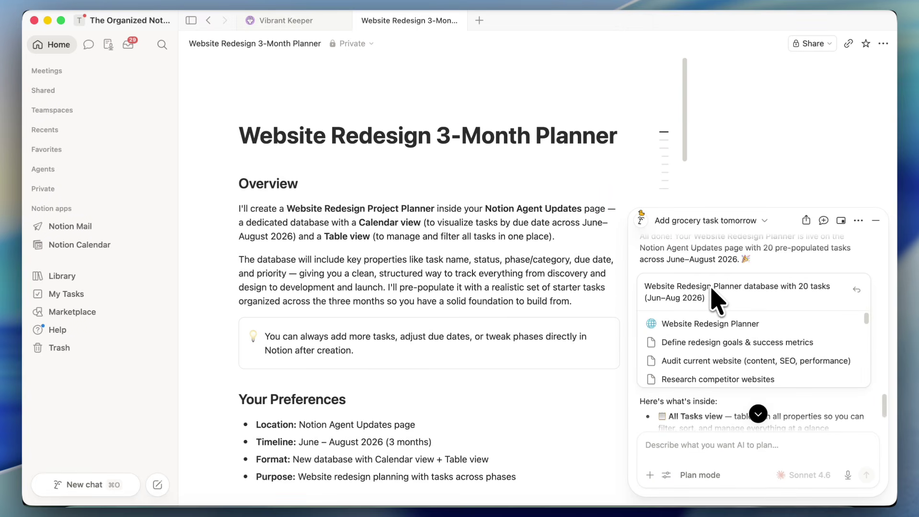
{"action": "scroll", "coordinate": [716, 301], "scroll_direction": "up", "scroll_amount": 3}
{"action": "scroll", "coordinate": [715, 301], "scroll_direction": "down", "scroll_amount": 5}
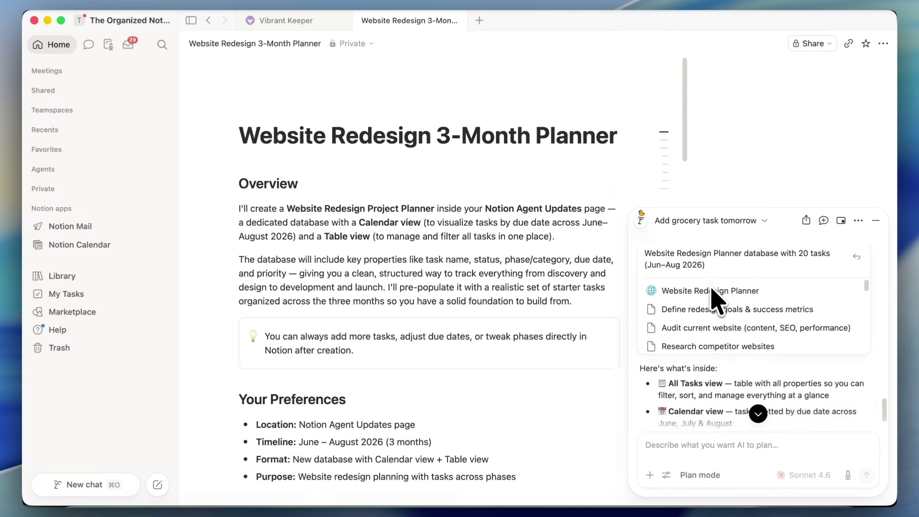
{"action": "left_click", "coordinate": [709, 291]}
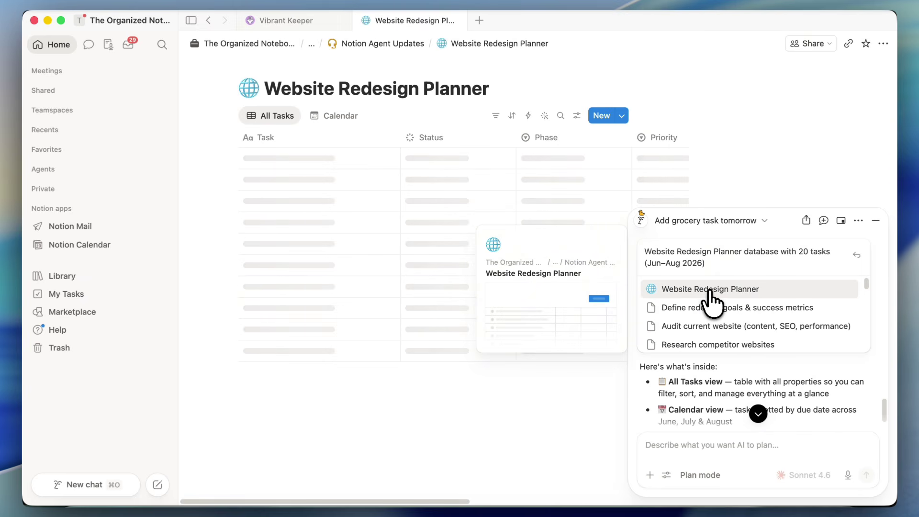
On the Notion Agent Updates page, show the planner's Calendar view for June 2026 and look at its scheduled tasks
{"action": "left_click", "coordinate": [383, 43]}
{"action": "scroll", "coordinate": [359, 191], "scroll_direction": "down", "scroll_amount": 2}
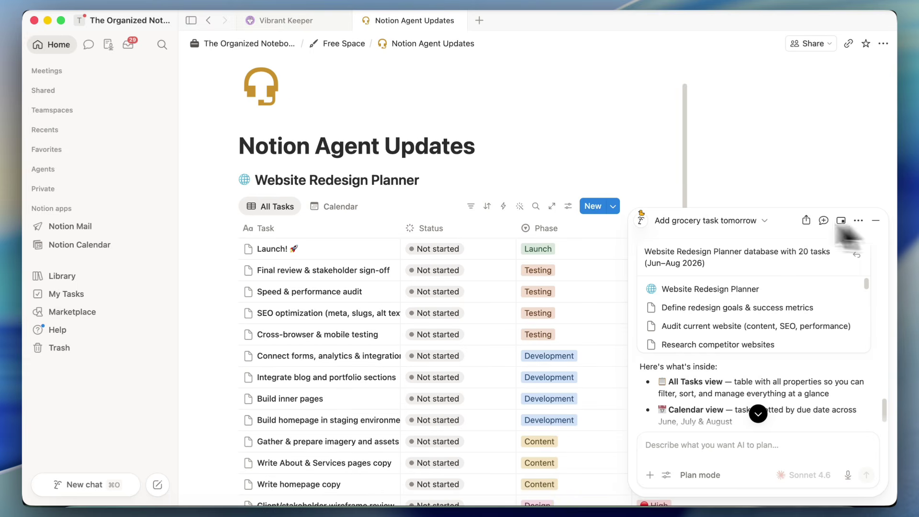
{"action": "left_click", "coordinate": [337, 207]}
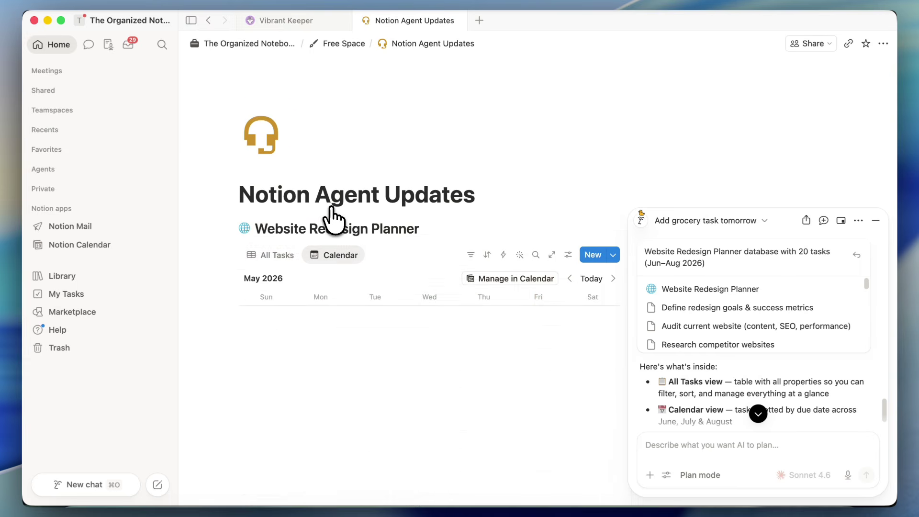
{"action": "scroll", "coordinate": [332, 219], "scroll_direction": "down", "scroll_amount": 3}
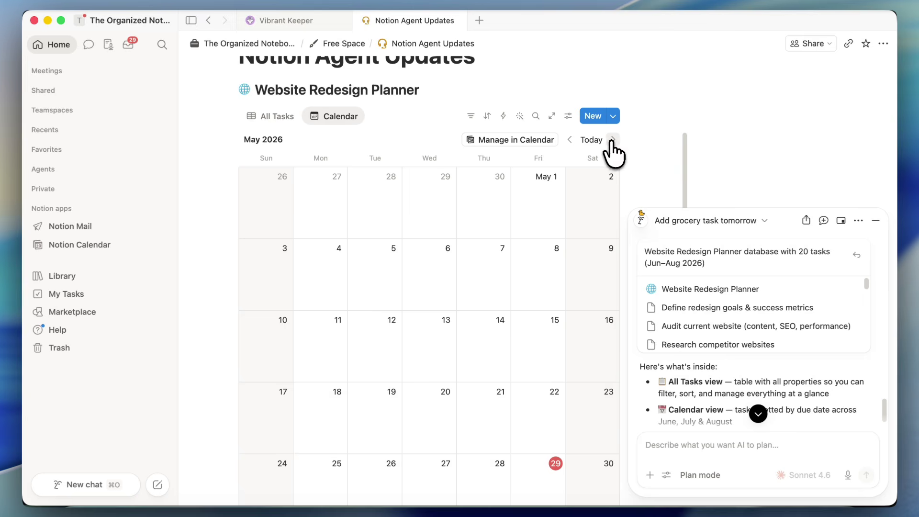
{"action": "left_click", "coordinate": [613, 136]}
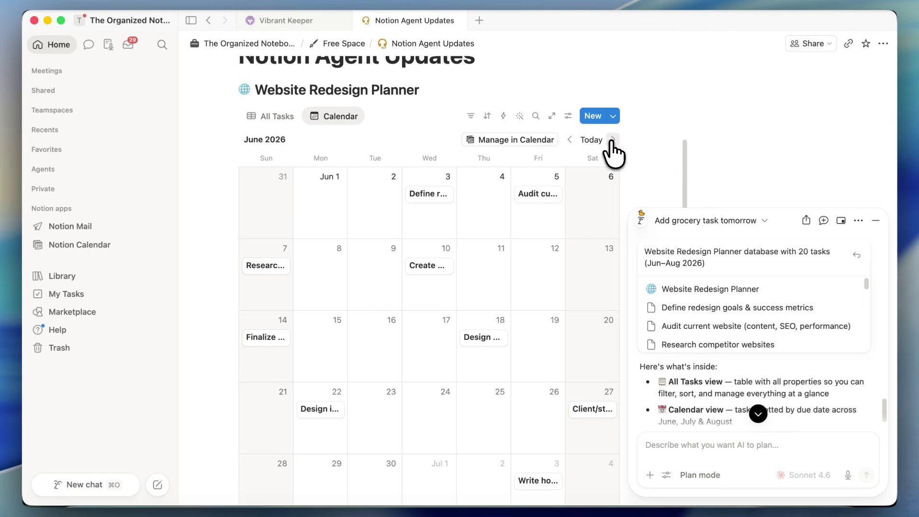
{"action": "left_click", "coordinate": [432, 196]}
{"action": "left_click", "coordinate": [496, 67]}
{"action": "scroll", "coordinate": [455, 194], "scroll_direction": "down", "scroll_amount": 3}
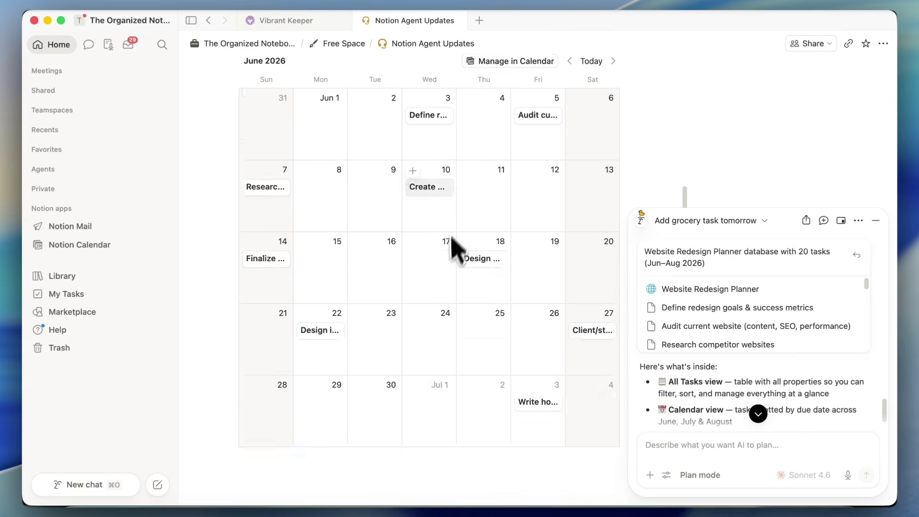
{"action": "scroll", "coordinate": [447, 265], "scroll_direction": "up", "scroll_amount": 5}
Return the Website Redesign Planner to the All Tasks view and look through its task rows
{"action": "left_click", "coordinate": [277, 247]}
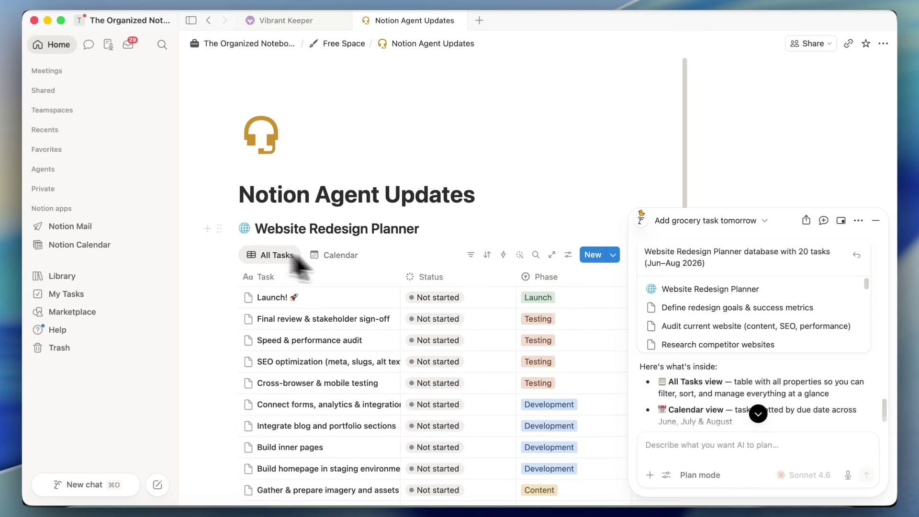
{"action": "scroll", "coordinate": [371, 414], "scroll_direction": "down", "scroll_amount": 3}
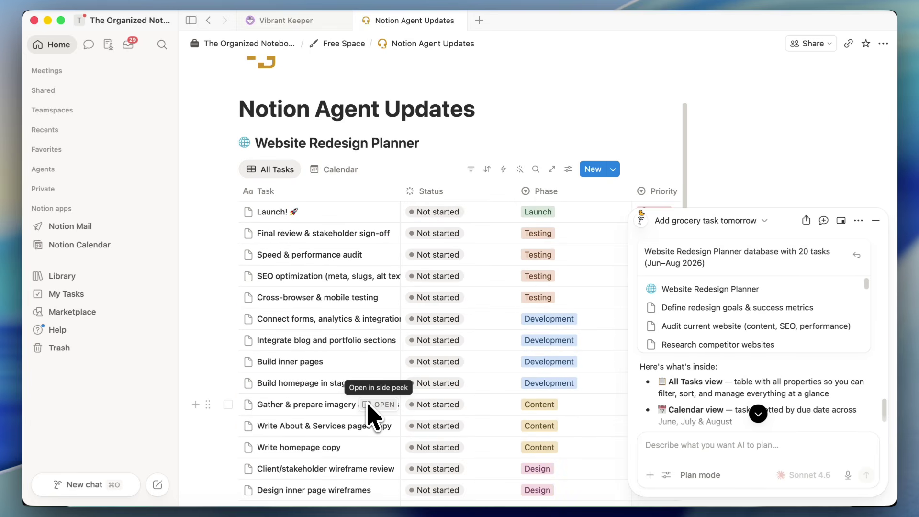
{"action": "scroll", "coordinate": [371, 414], "scroll_direction": "down", "scroll_amount": 2}
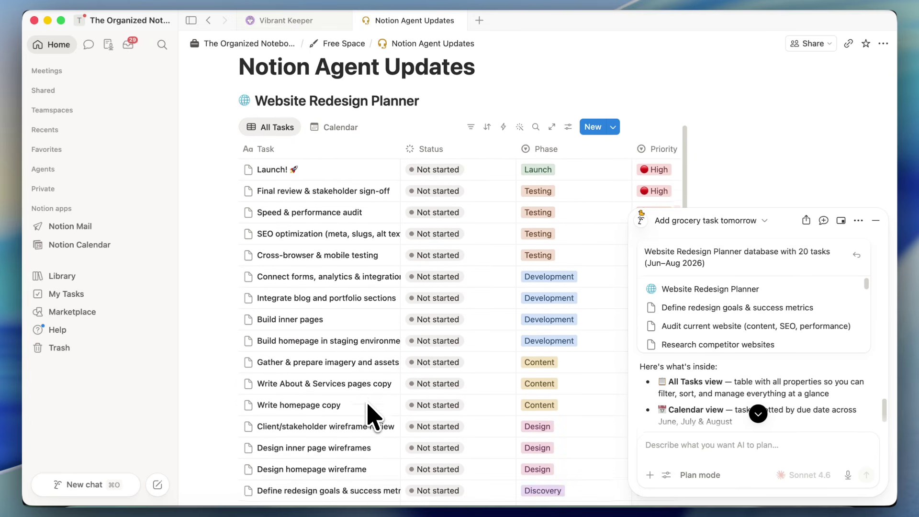